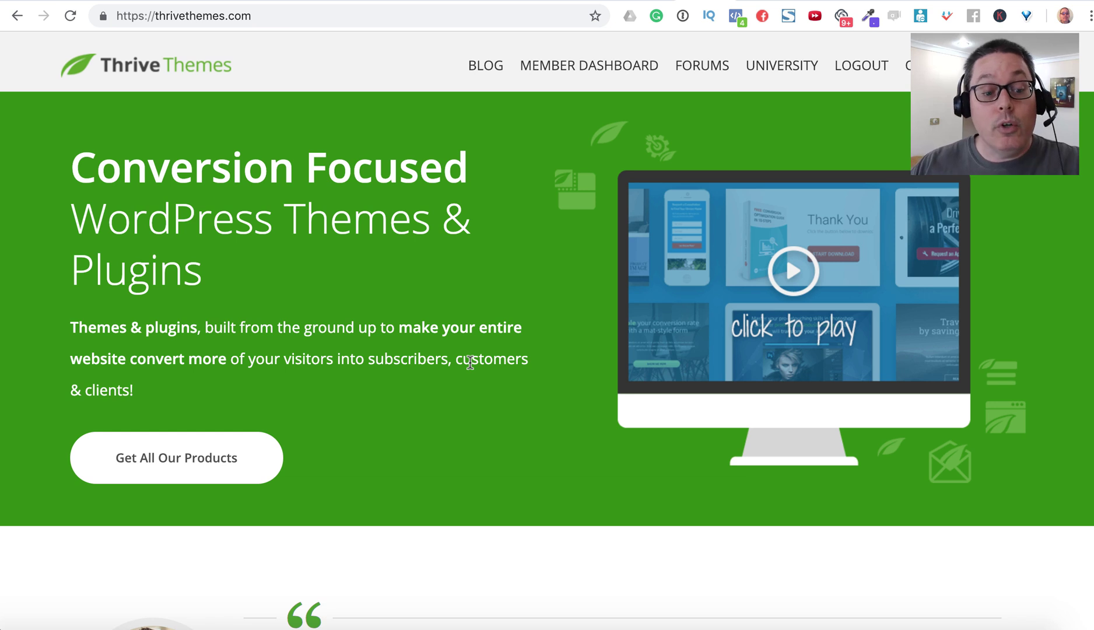
- Look through the product highlights on the Thrive Themes home page, from Thrive Themes down to Thrive Optimize, and return to the page's start
scroll(470, 362, down, 3)
scroll(470, 361, down, 15)
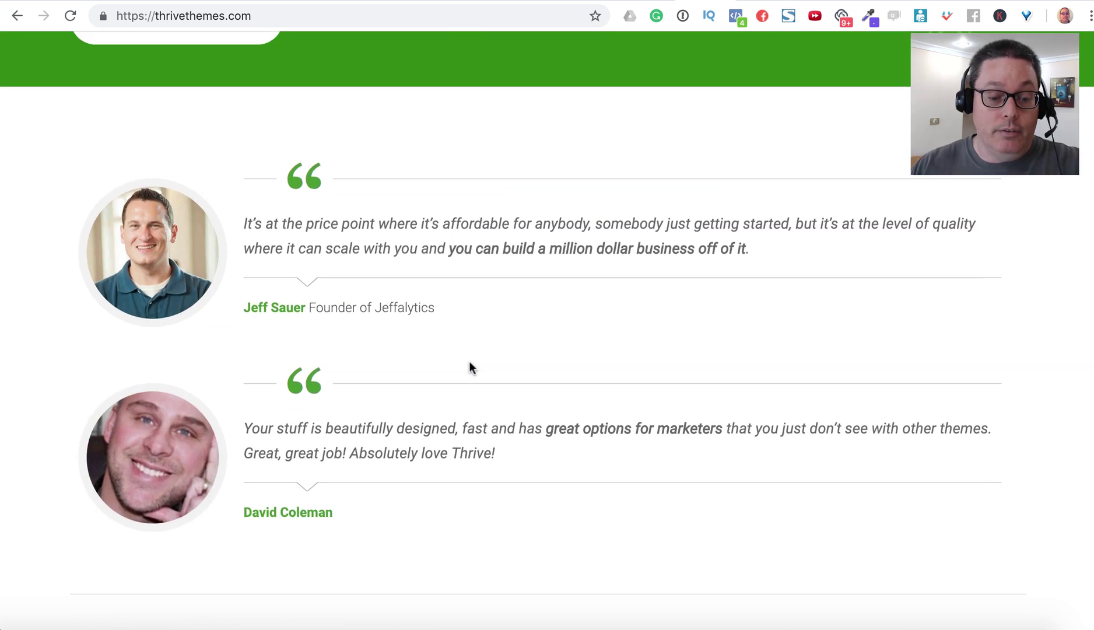
scroll(512, 383, down, 3)
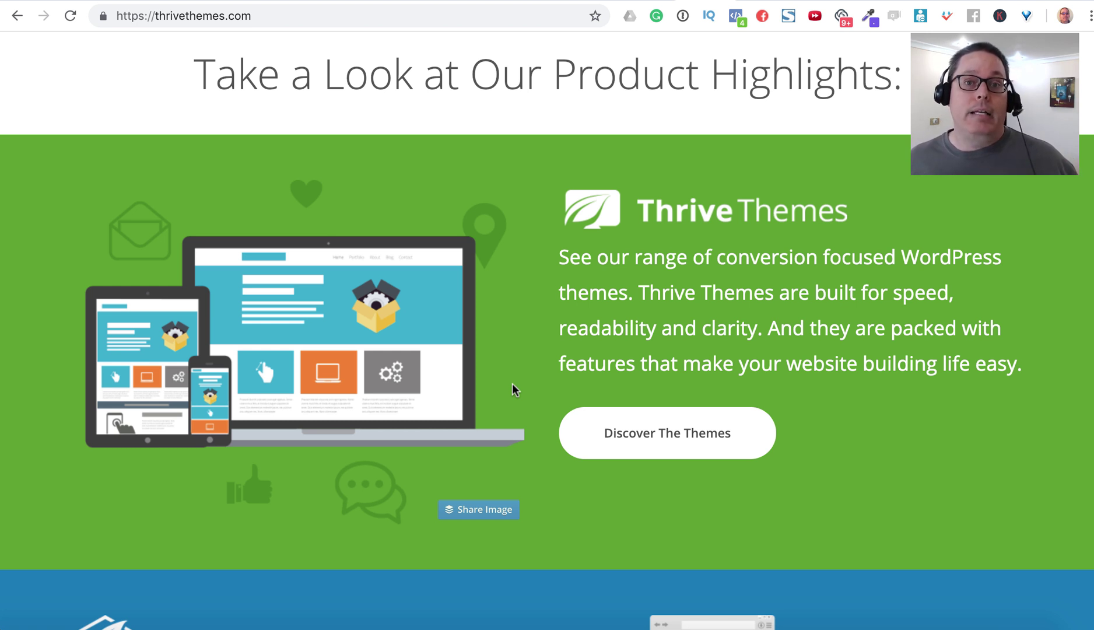
scroll(512, 383, down, 1)
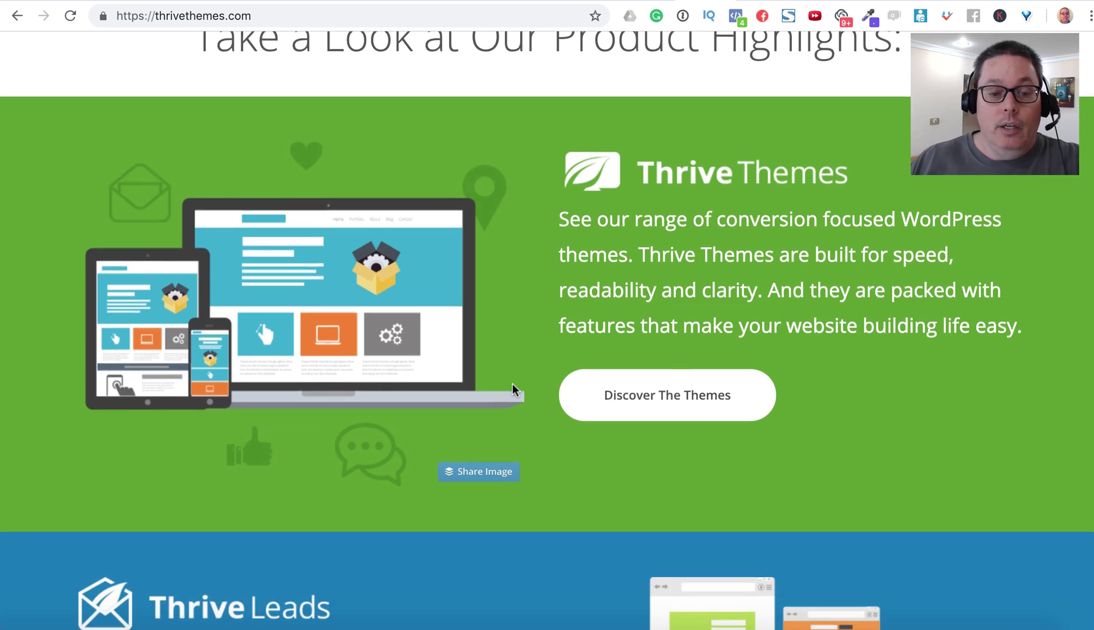
scroll(512, 384, up, 2)
scroll(513, 384, down, 2)
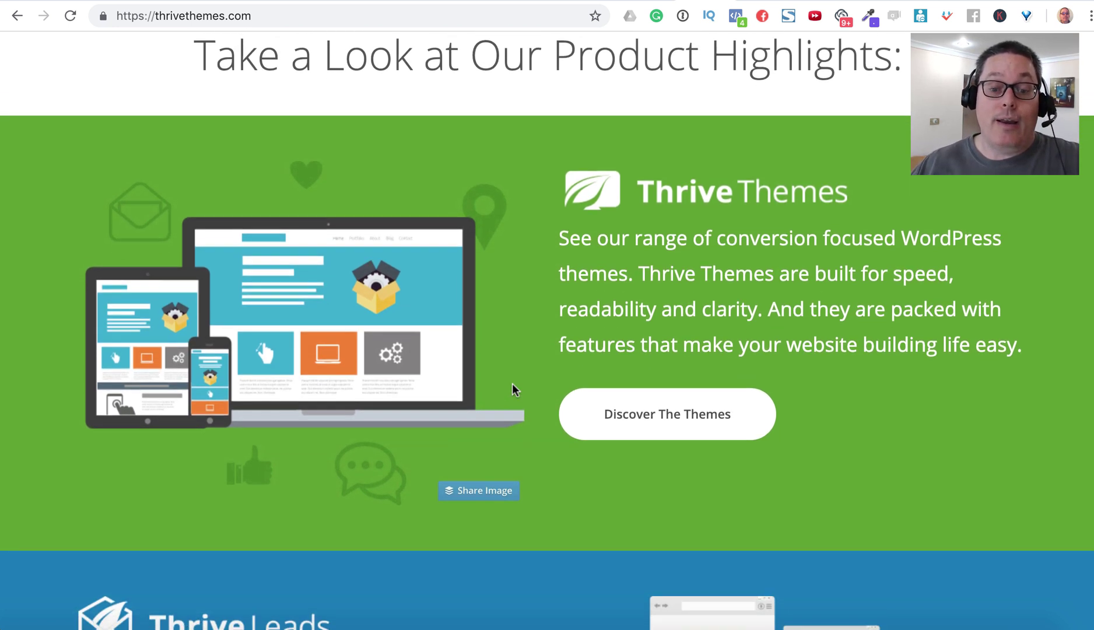
scroll(512, 384, down, 5)
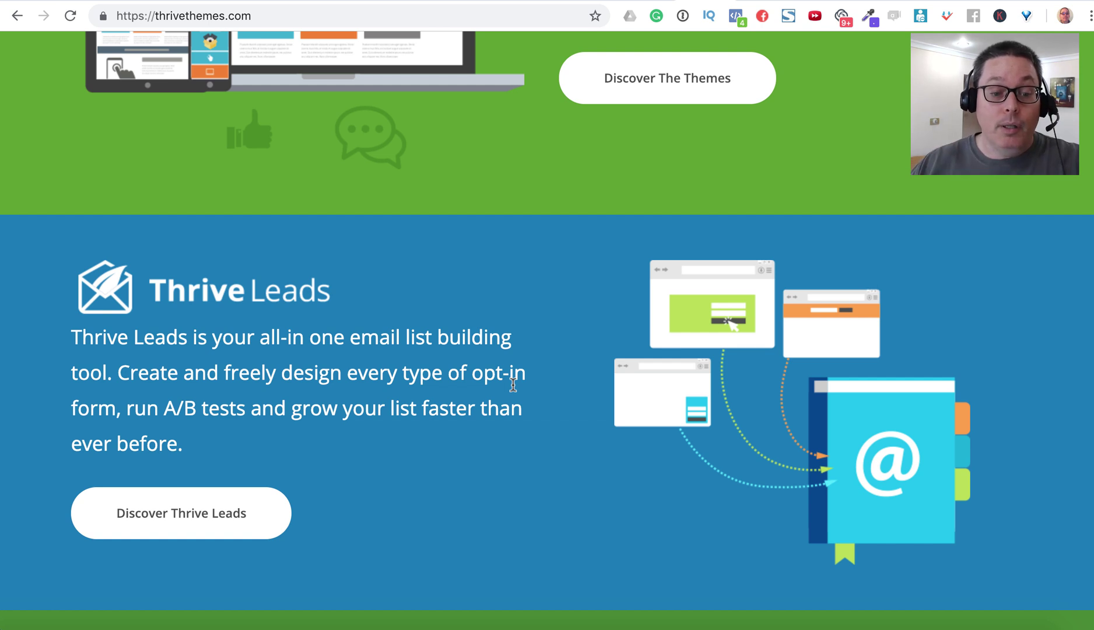
scroll(513, 385, down, 16)
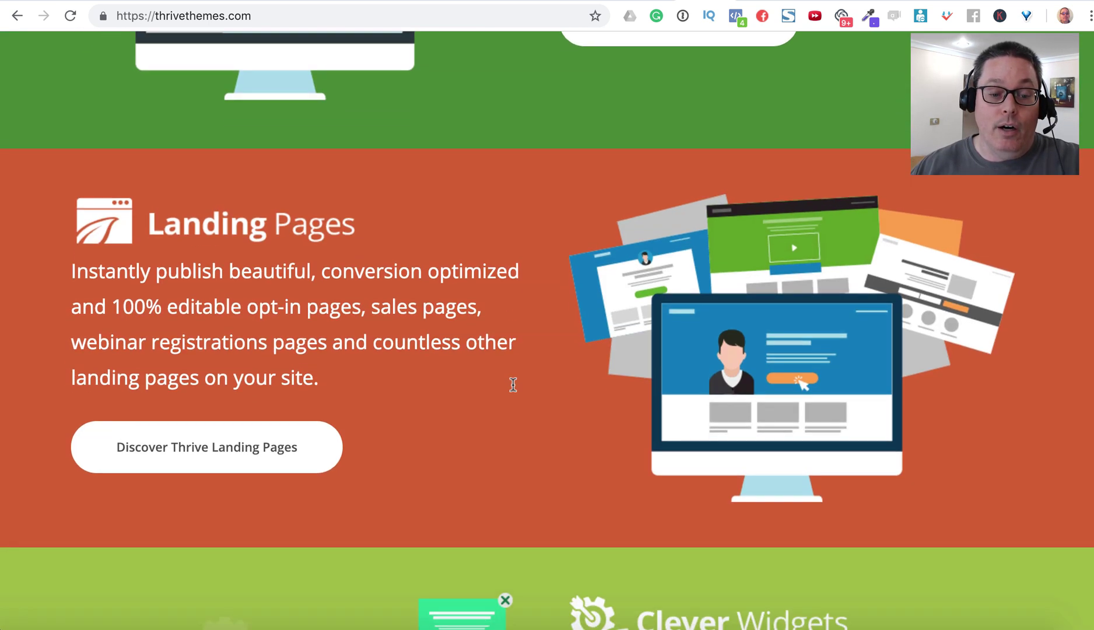
scroll(513, 384, down, 15)
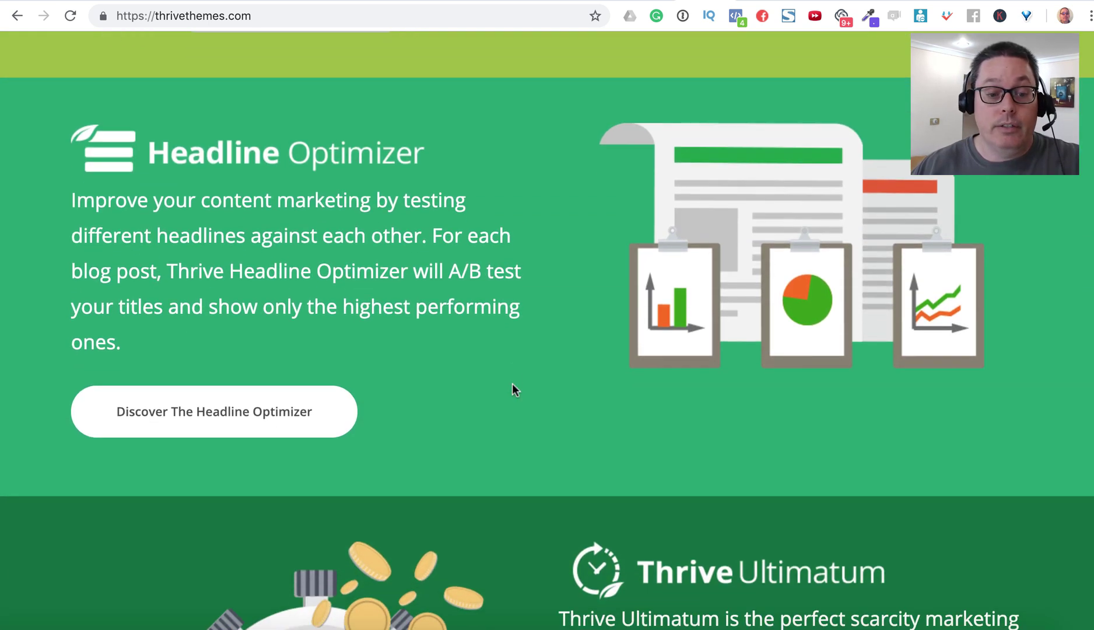
scroll(512, 389, down, 7)
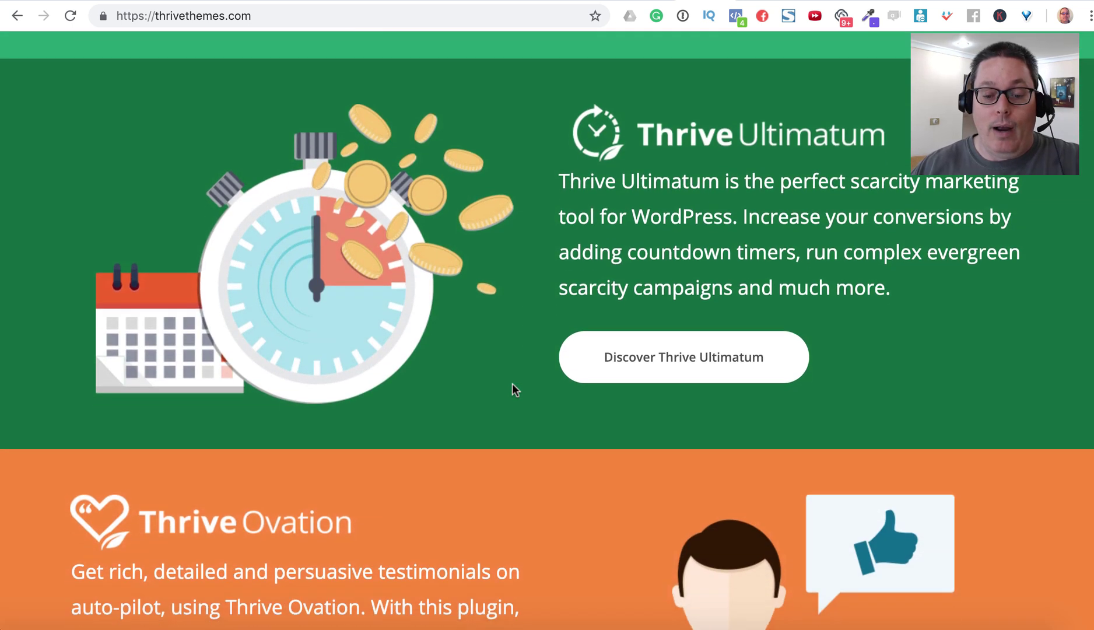
scroll(513, 390, down, 13)
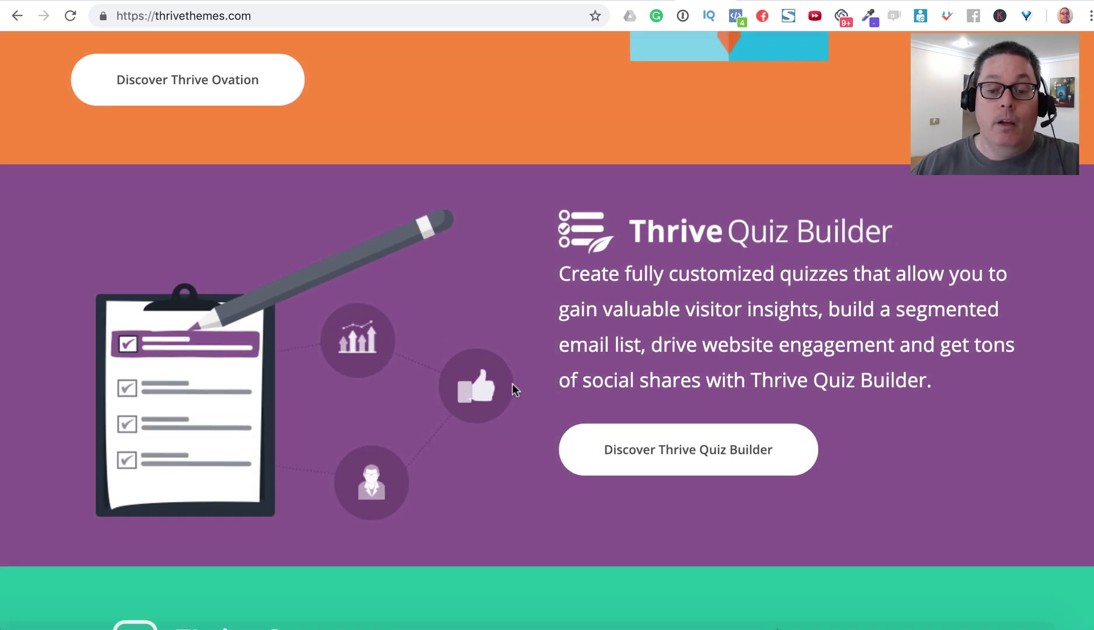
scroll(512, 384, down, 12)
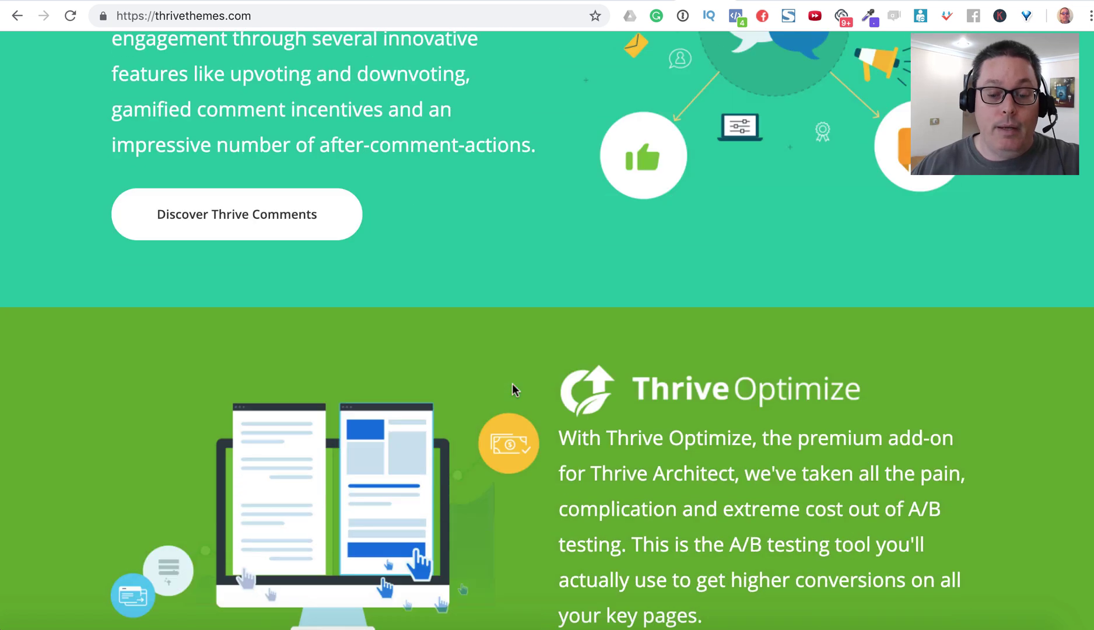
scroll(512, 385, down, 6)
scroll(512, 386, up, 2)
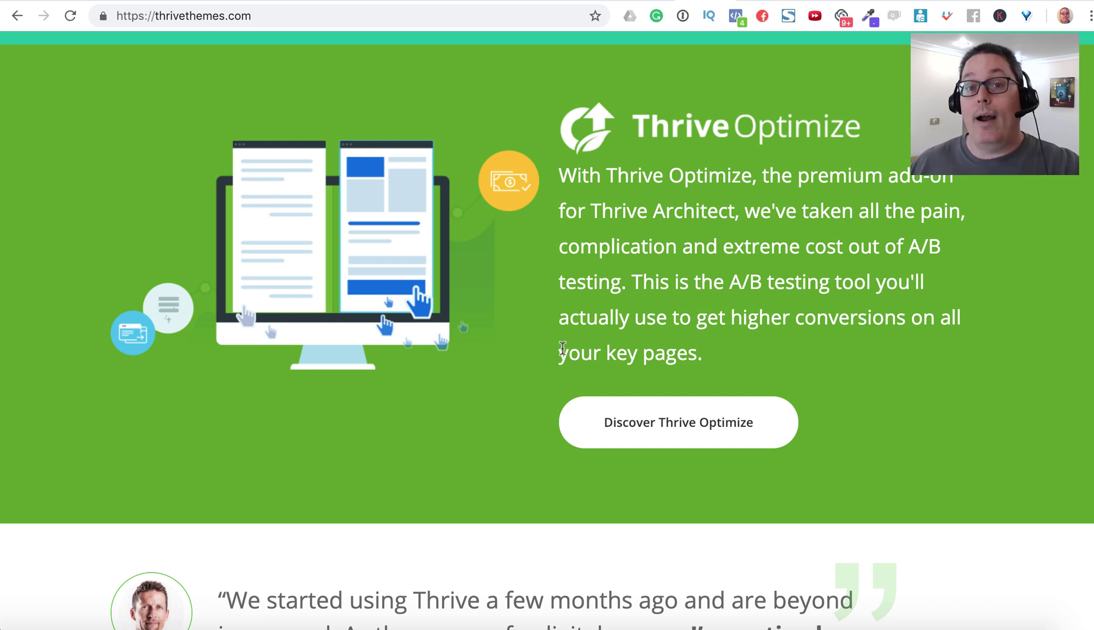
scroll(562, 350, up, 20)
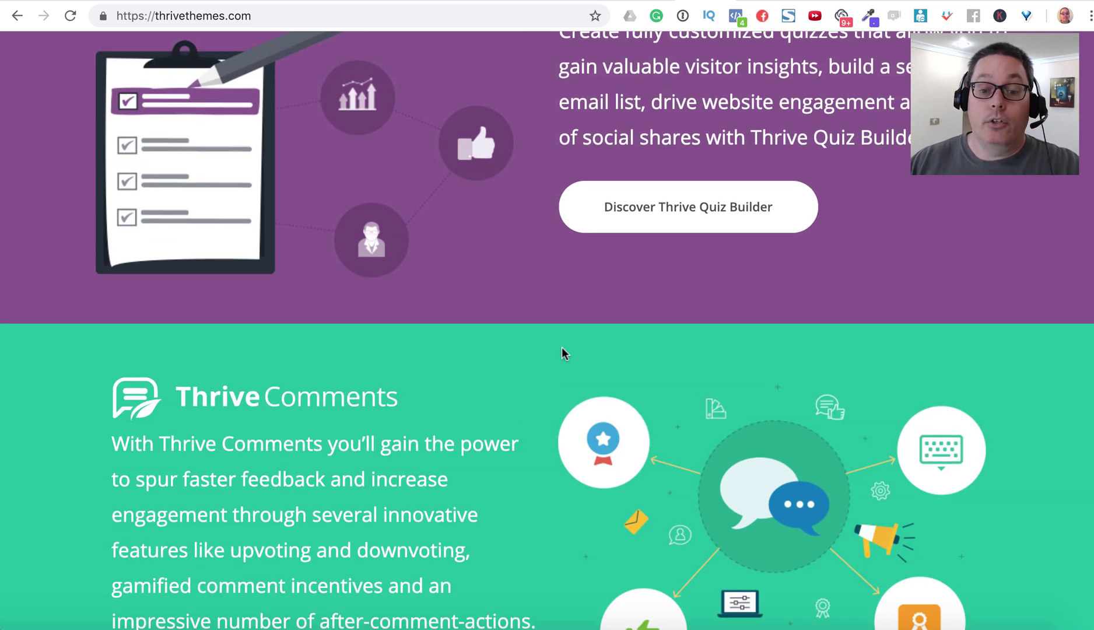
scroll(563, 353, up, 20)
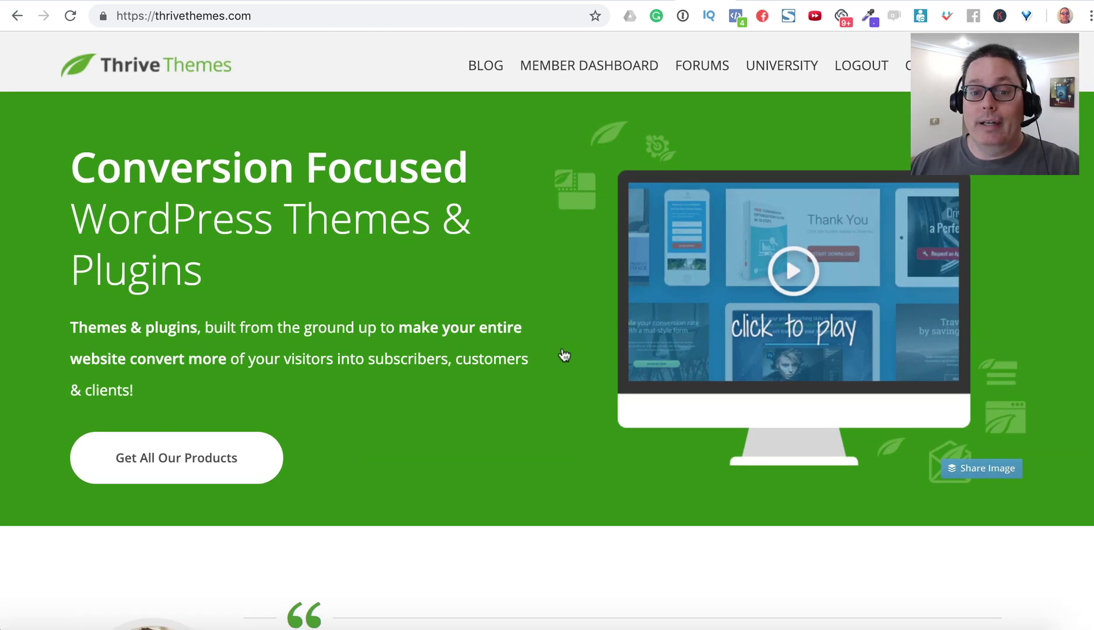
- Open the Thrive Themes member dashboard, and check the WordPress version on the Health Nuts site's updates page
click(577, 74)
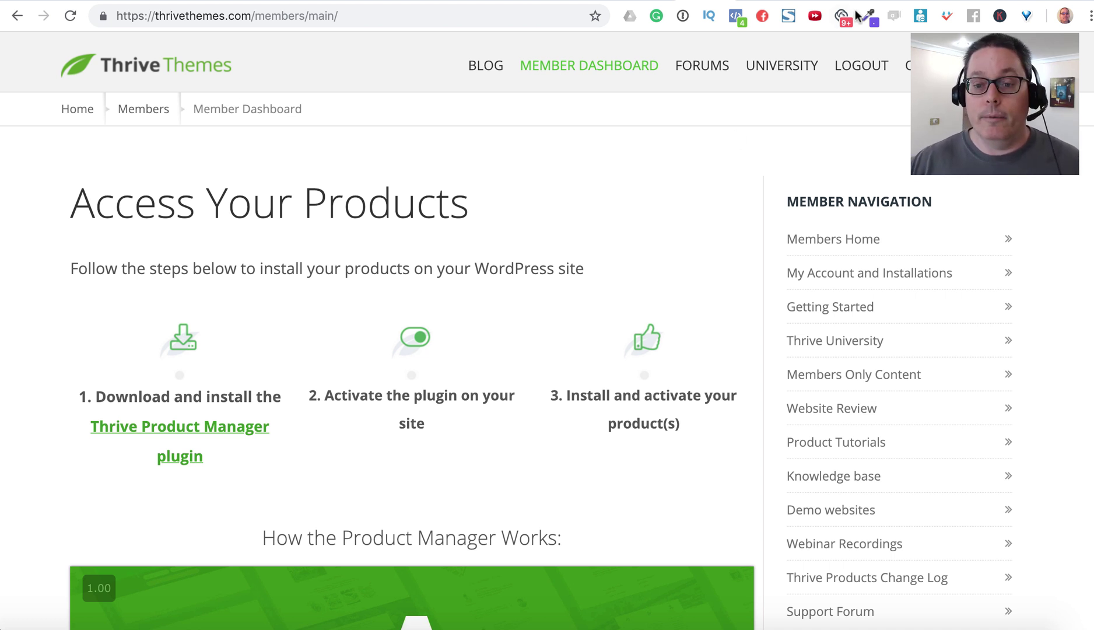
click(957, 1)
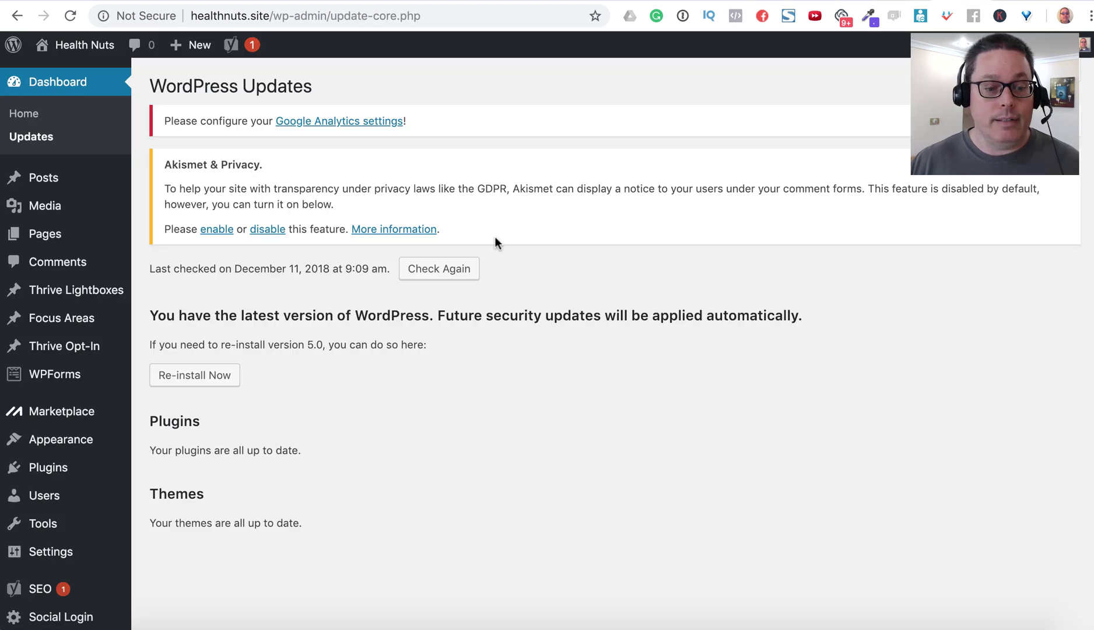
drag(305, 343, 327, 342)
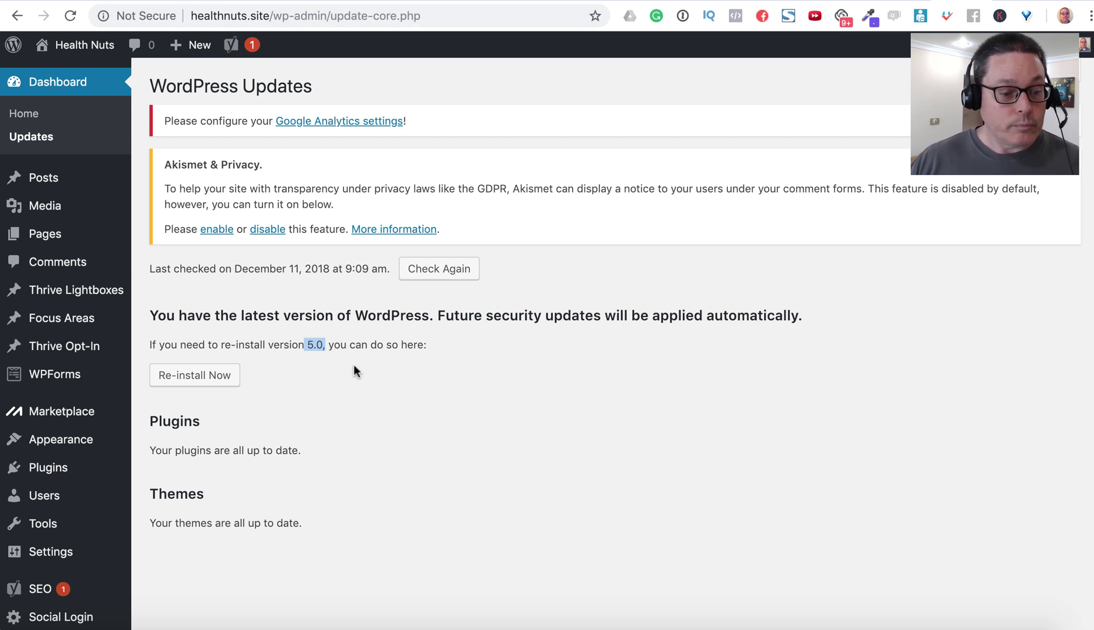
- Open the site's installed plugins list and review the Thrive plugins, highlighting the Thrive Product Manager entry
click(59, 472)
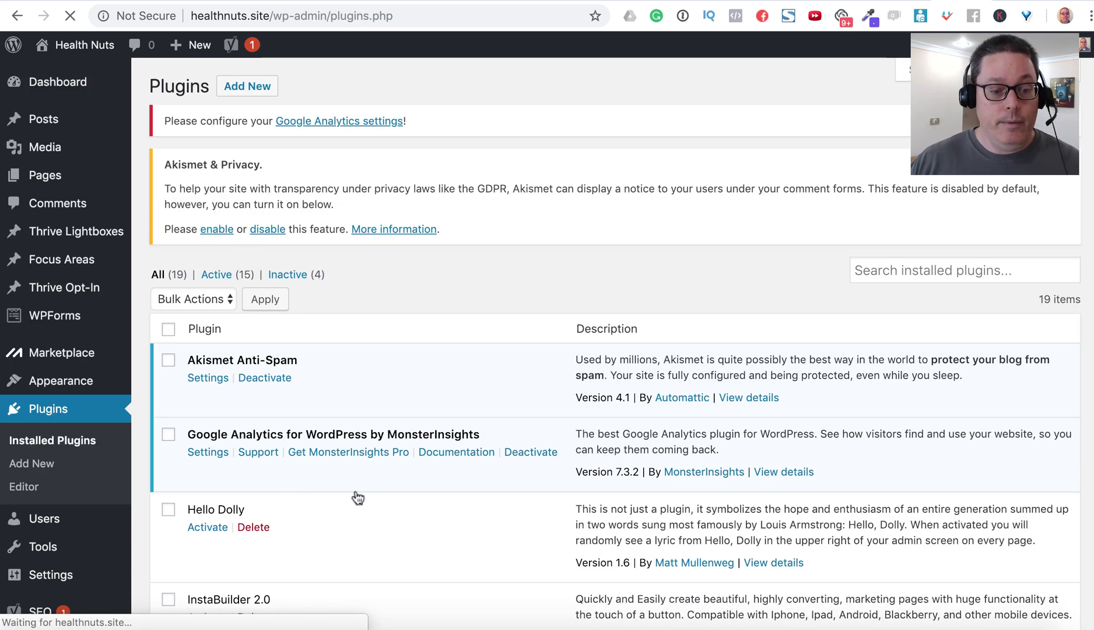
scroll(357, 497, down, 10)
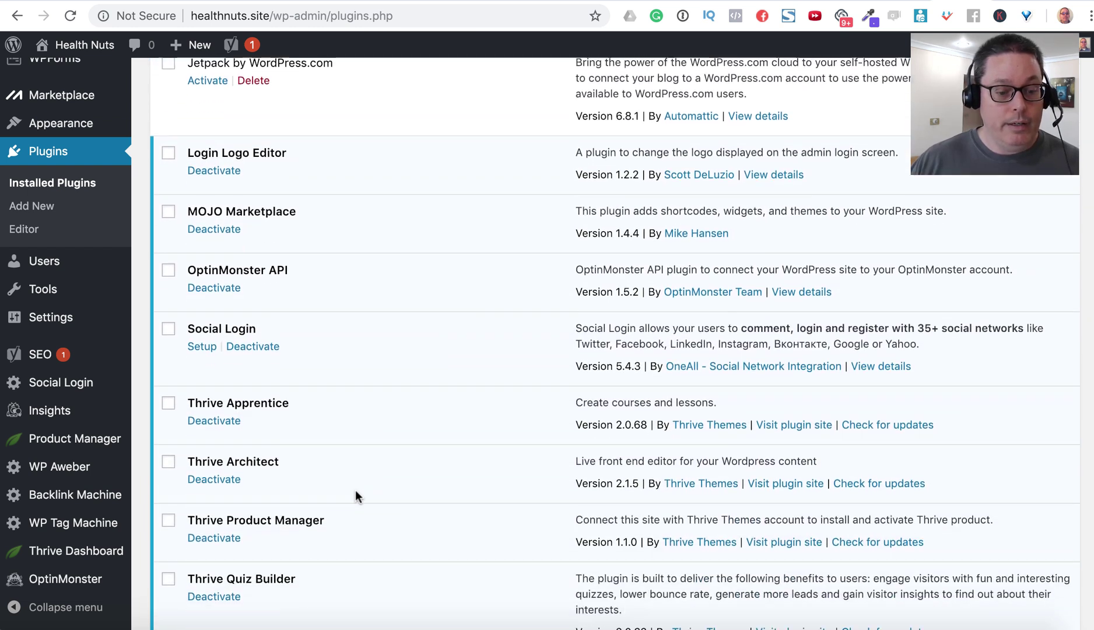
scroll(356, 491, down, 3)
drag(329, 426, 187, 416)
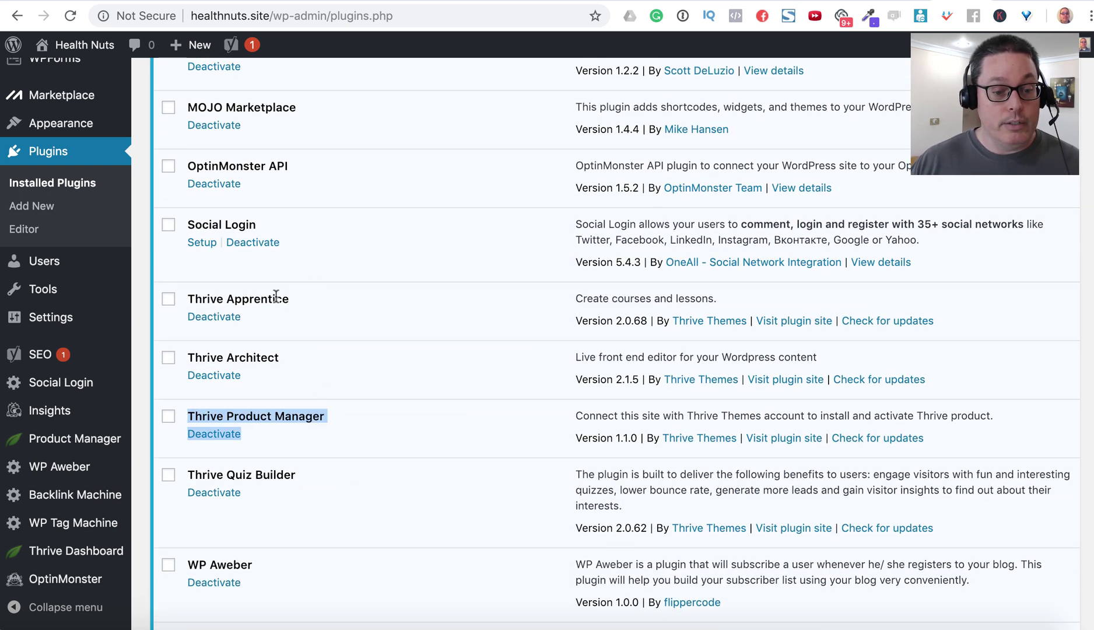
scroll(348, 464, down, 2)
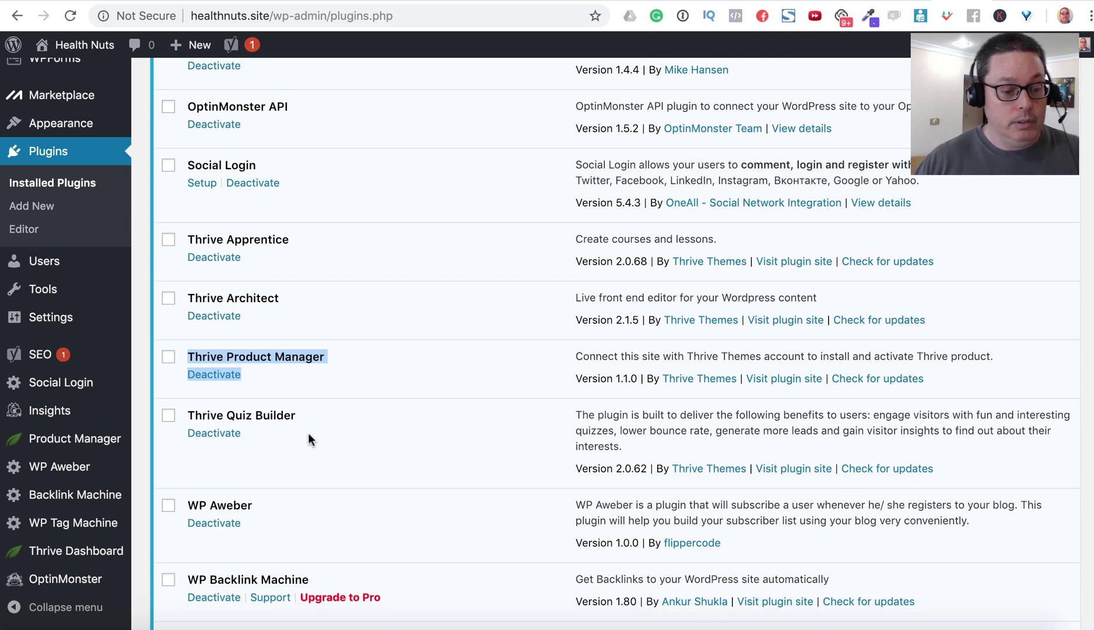
- Open the Thrive Dashboard and review the installed products, from Thrive Apprentice to the FocusBlog Theme
click(84, 556)
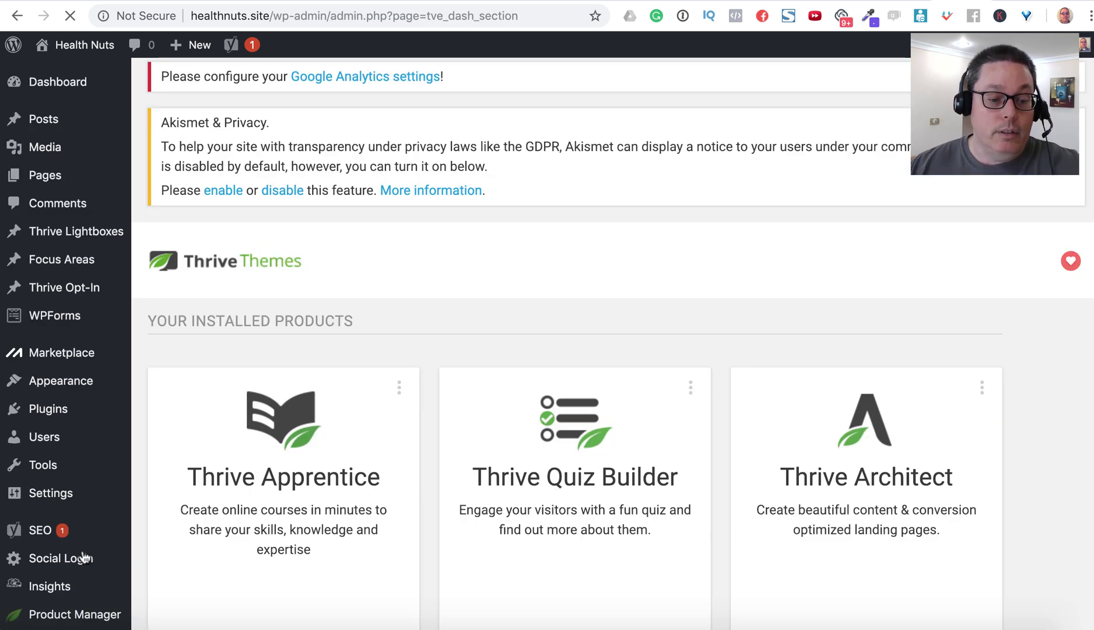
scroll(817, 382, down, 3)
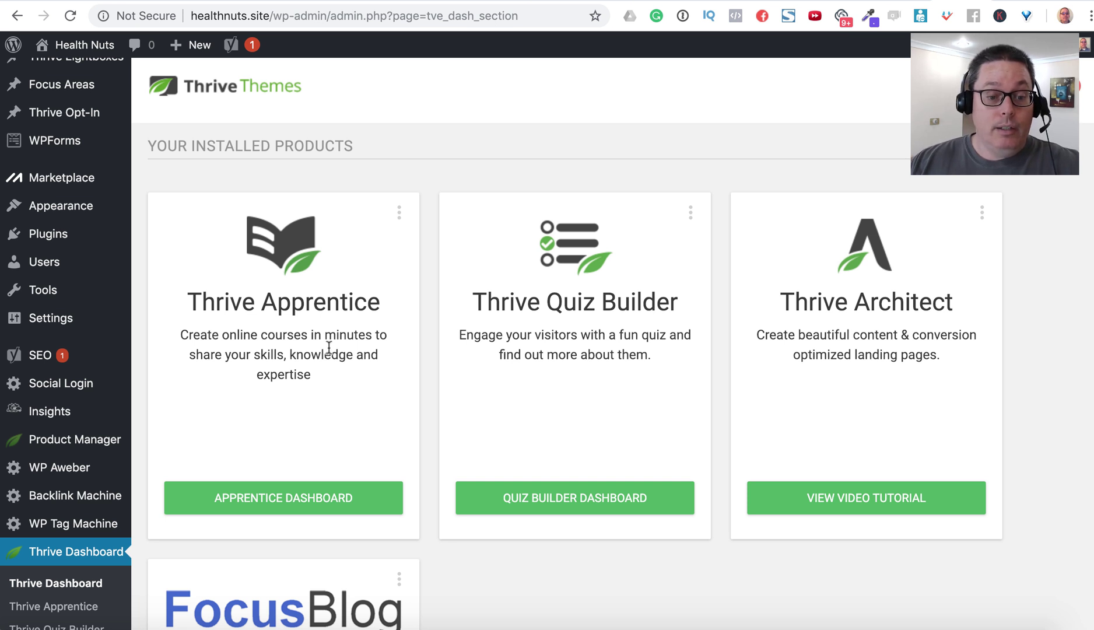
scroll(328, 346, down, 1)
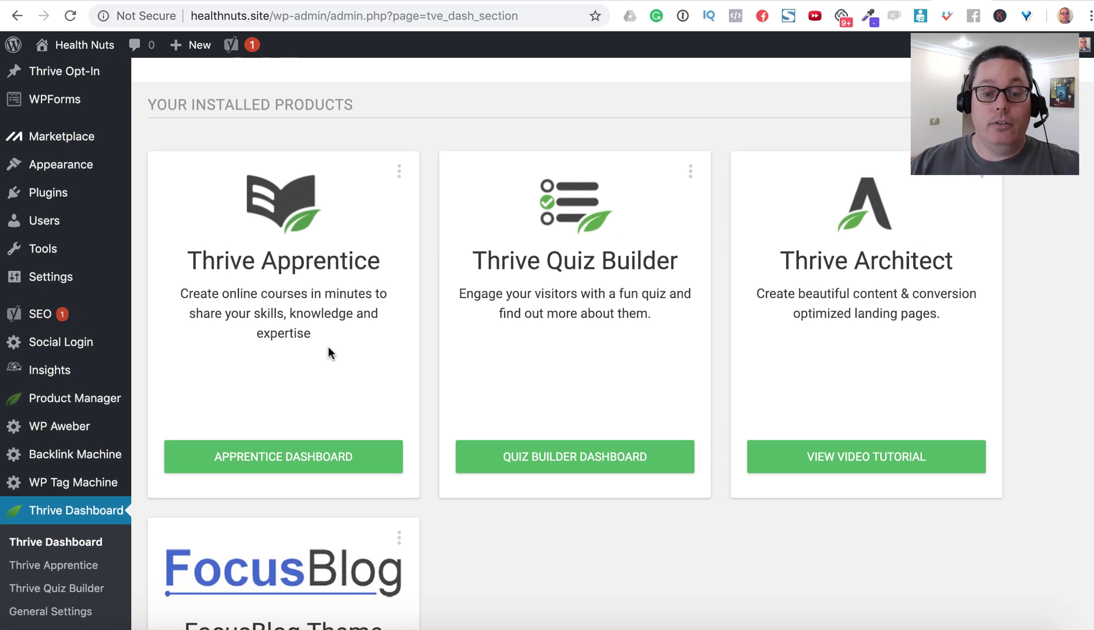
scroll(327, 347, down, 3)
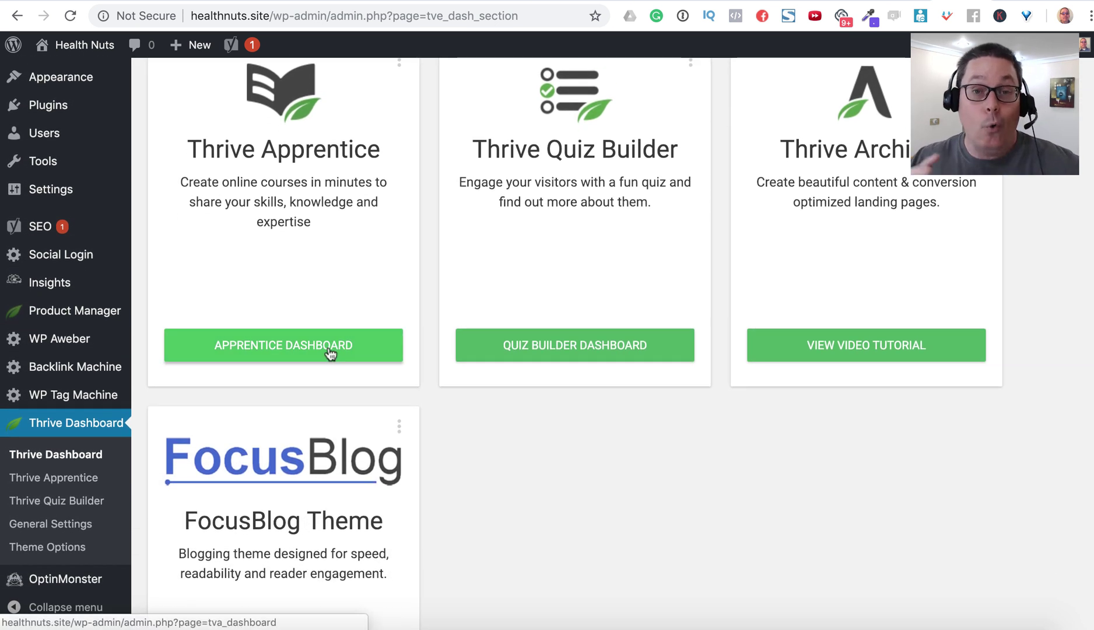
scroll(321, 494, down, 2)
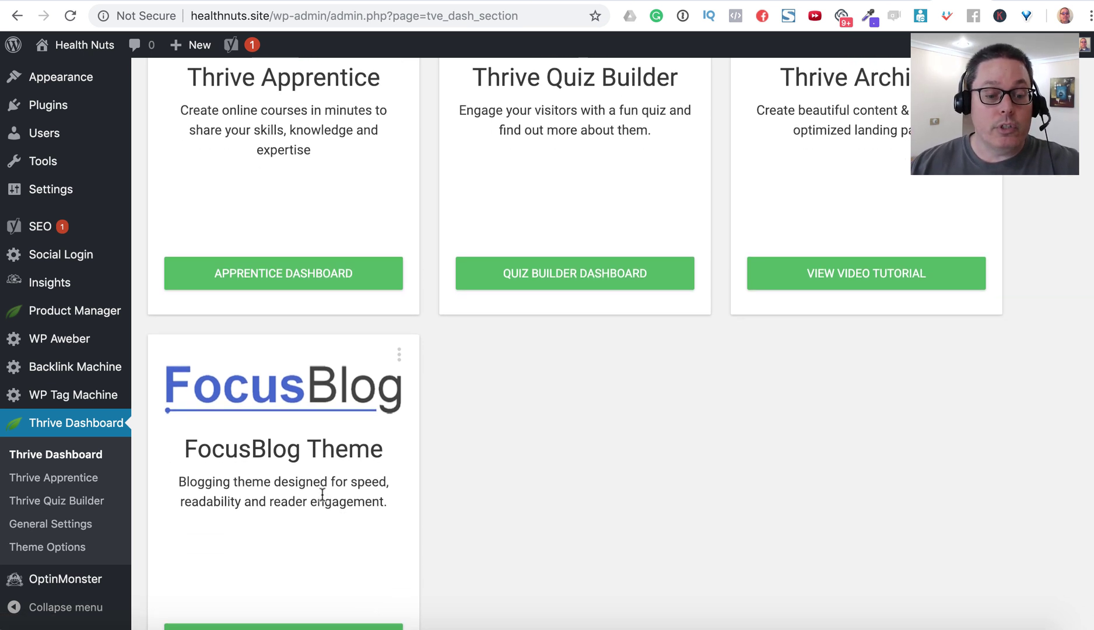
scroll(322, 495, down, 2)
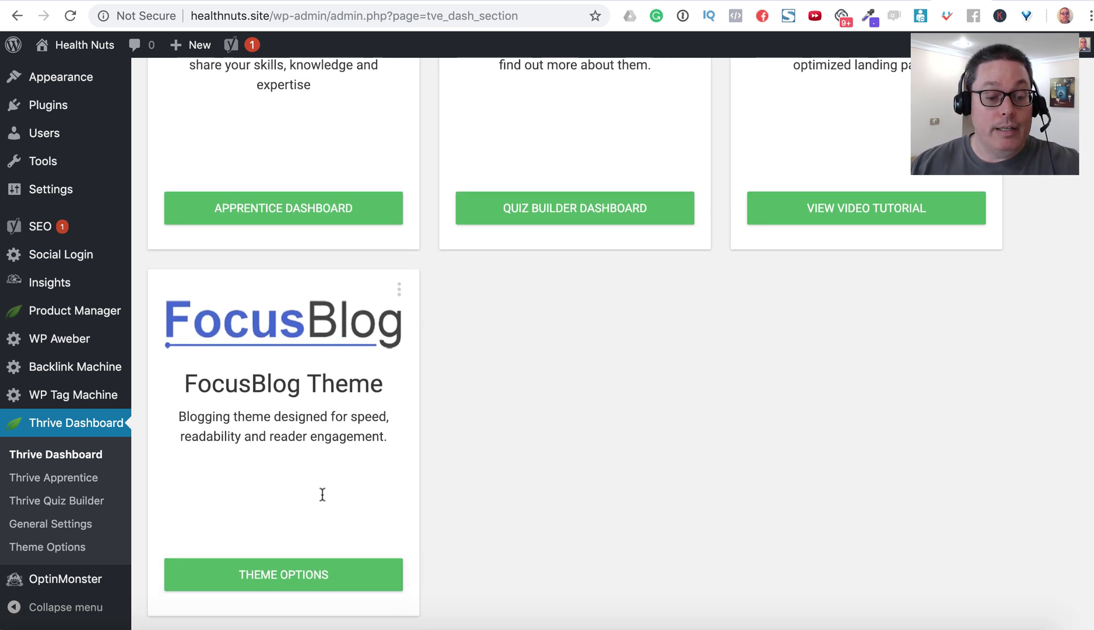
- Open the Thrive Product Manager and deselect all products offered for installation
click(87, 315)
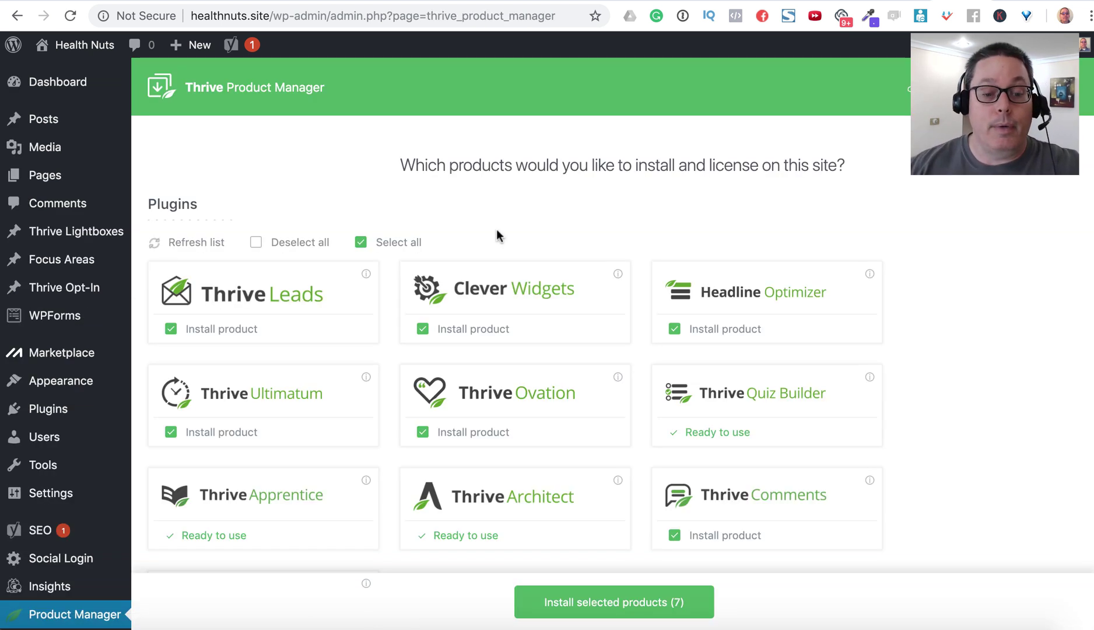
click(259, 243)
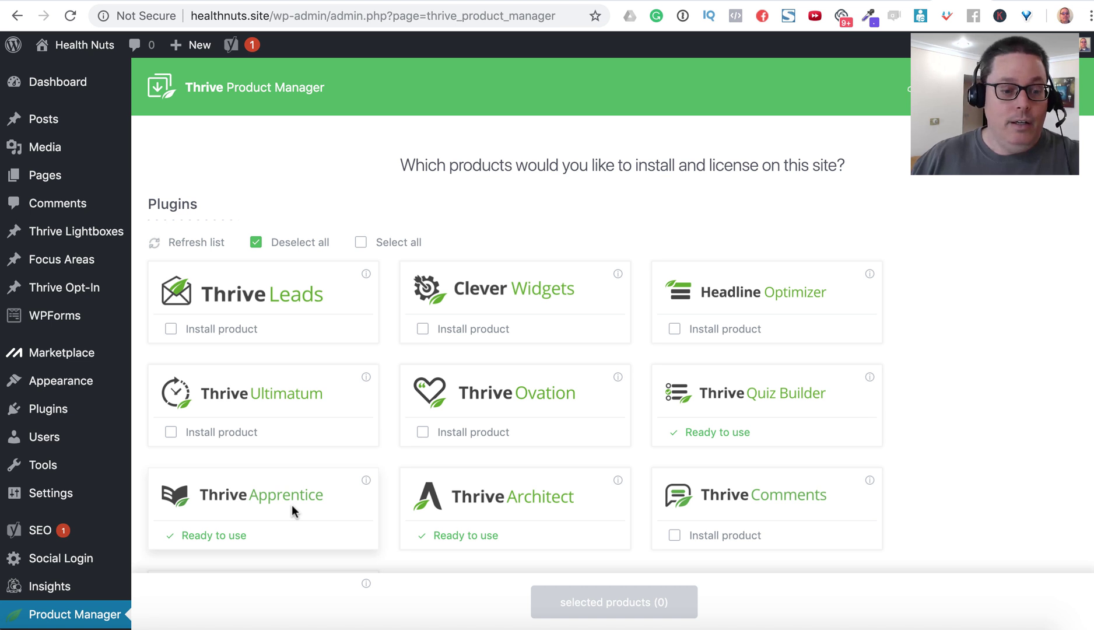
- Switch to the live Health Nuts site, view its home page and start the "Is Your Body Out of Whack?" quiz
key(ctrl+Tab)
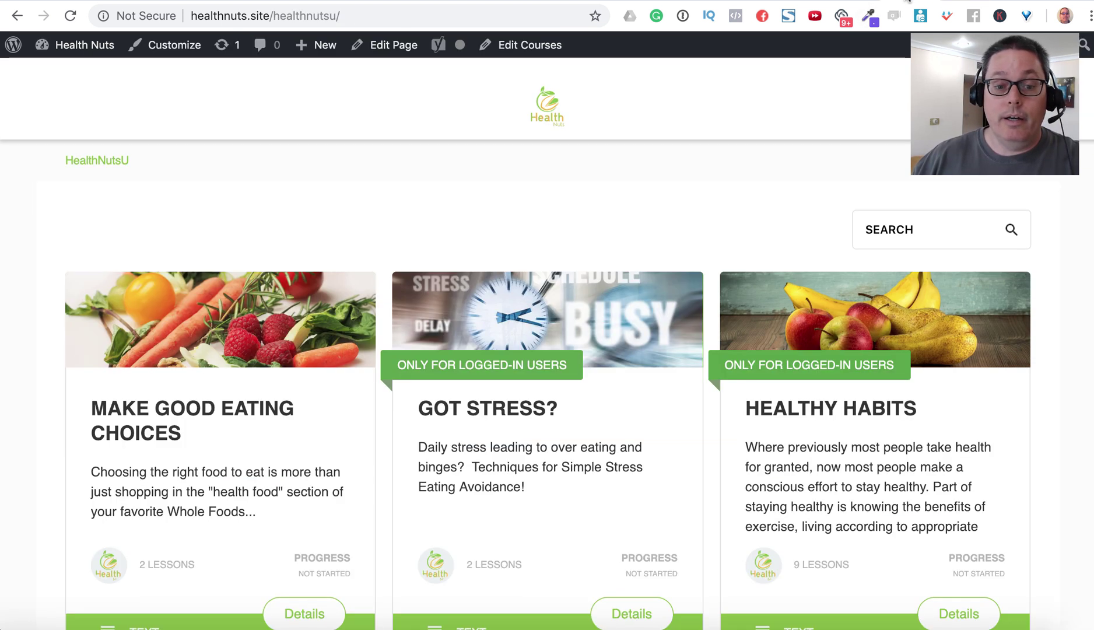
click(545, 115)
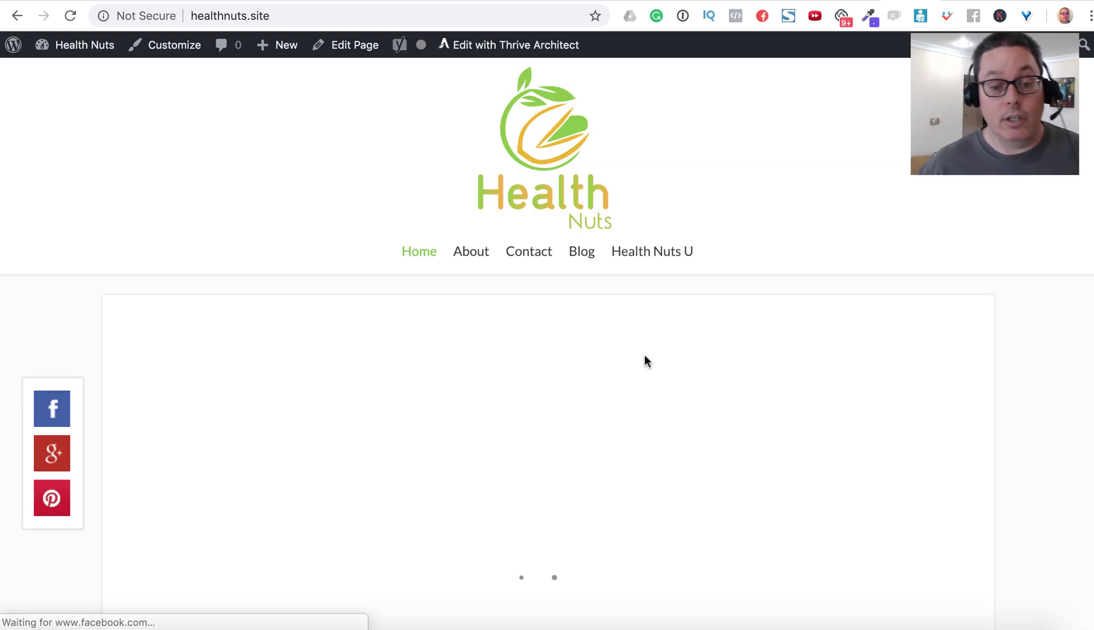
scroll(644, 355, down, 5)
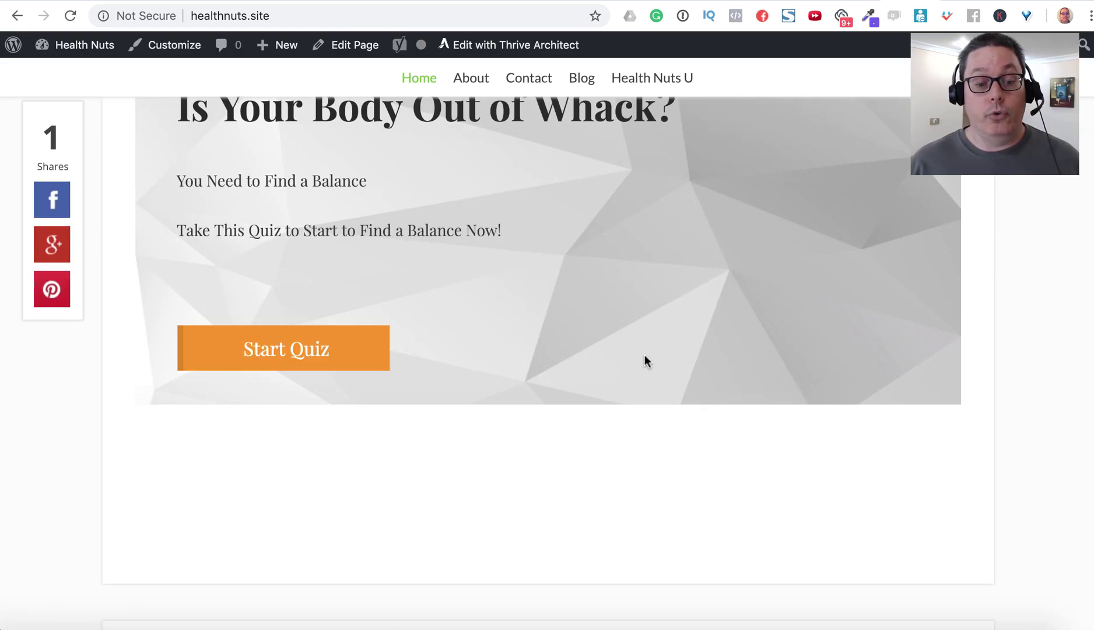
scroll(644, 354, up, 5)
scroll(645, 357, down, 1)
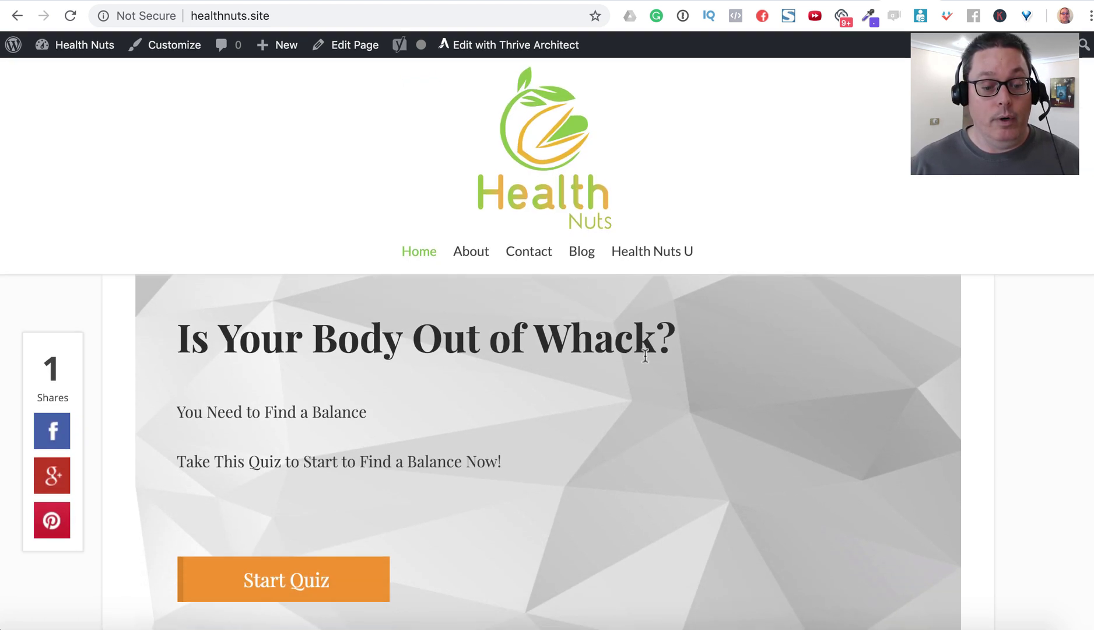
click(335, 569)
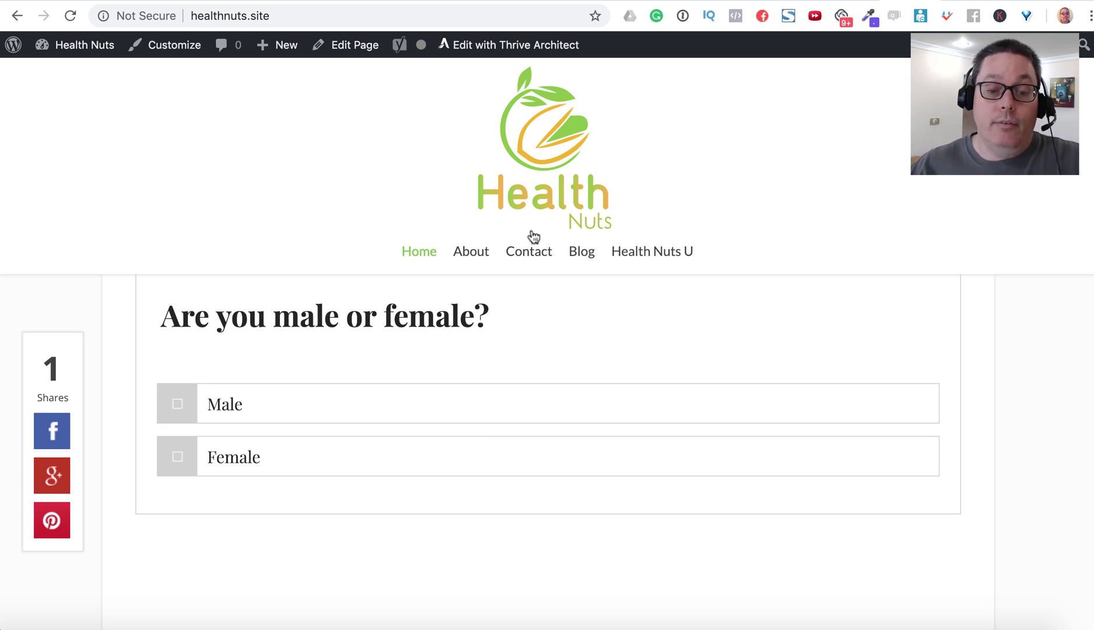
- Go to the Health Nuts U course list and open the details of the Make Good Eating Choices course
click(646, 258)
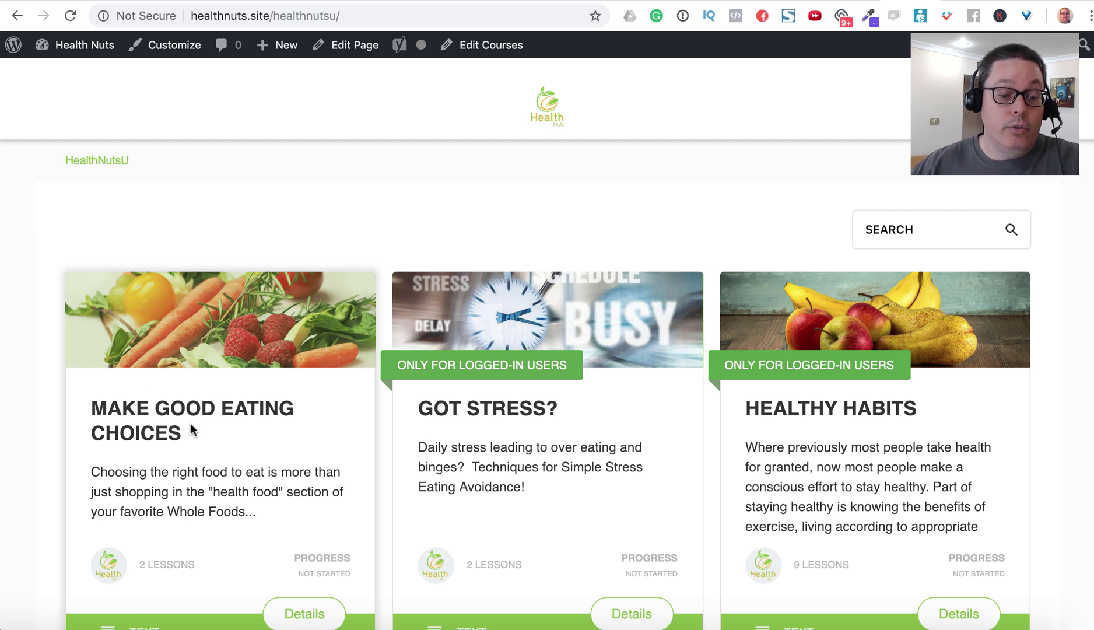
click(300, 616)
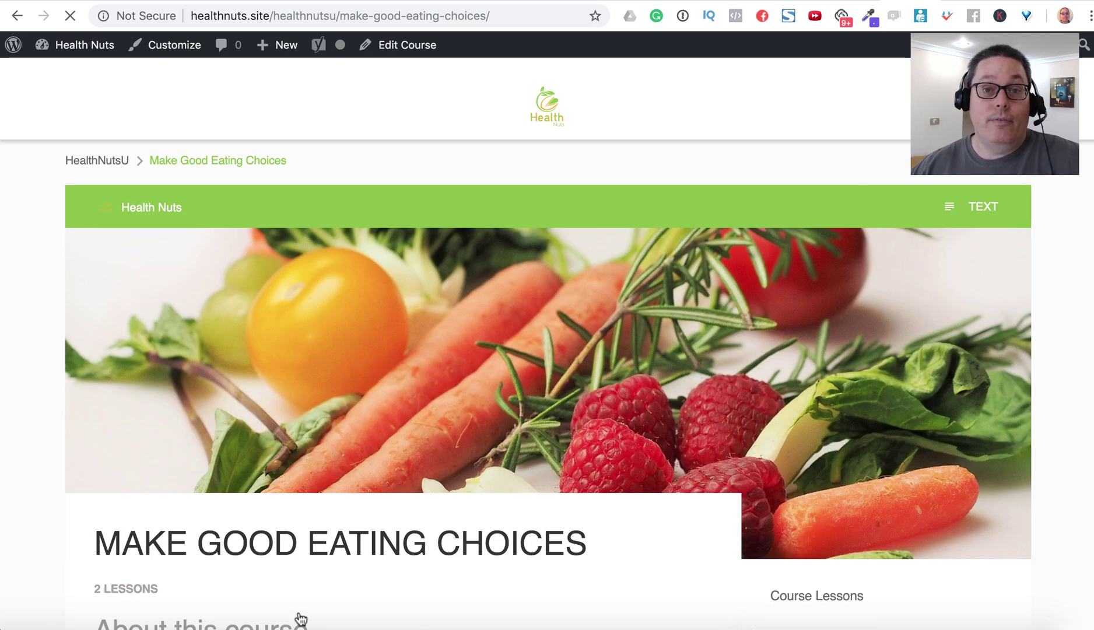
- Review the Make Good Eating Choices course description and lessons, and return to the HealthNutsU course list
scroll(566, 464, down, 5)
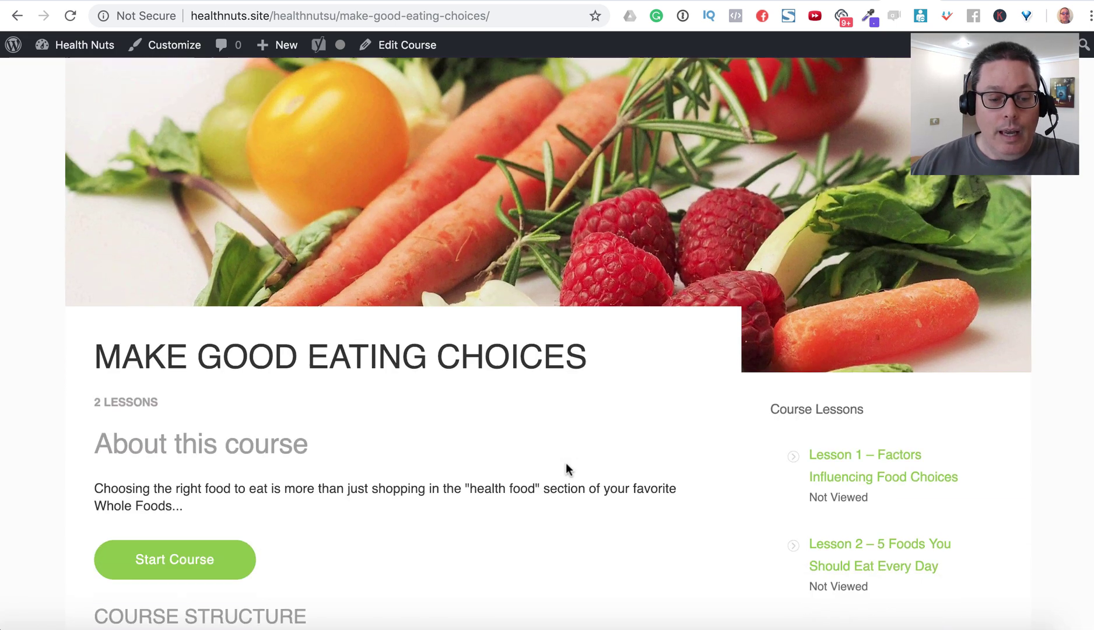
scroll(567, 470, up, 2)
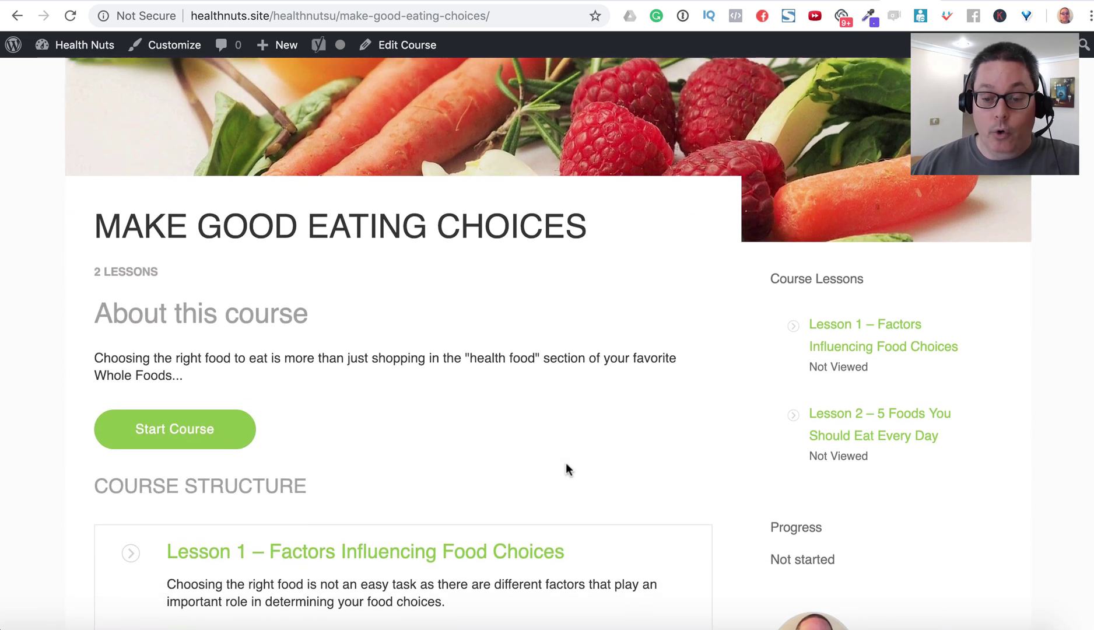
scroll(618, 610, up, 4)
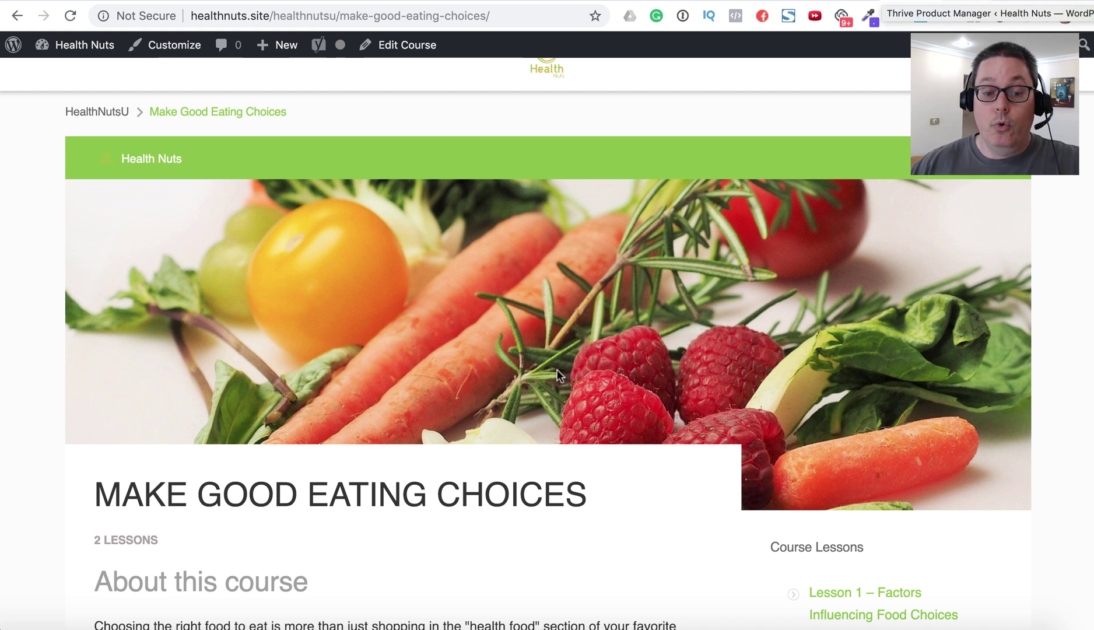
scroll(557, 374, down, 2)
scroll(158, 195, up, 3)
click(100, 164)
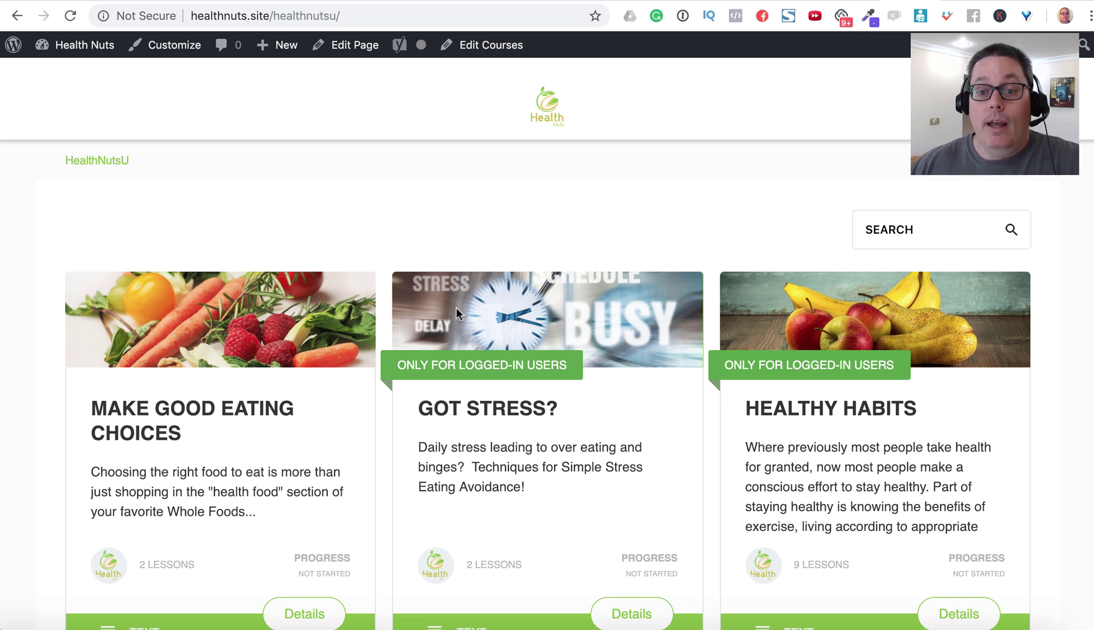
- Switch to the Thrive Themes member site, open Thrive University and browse its course catalogue
key(ctrl+Tab)
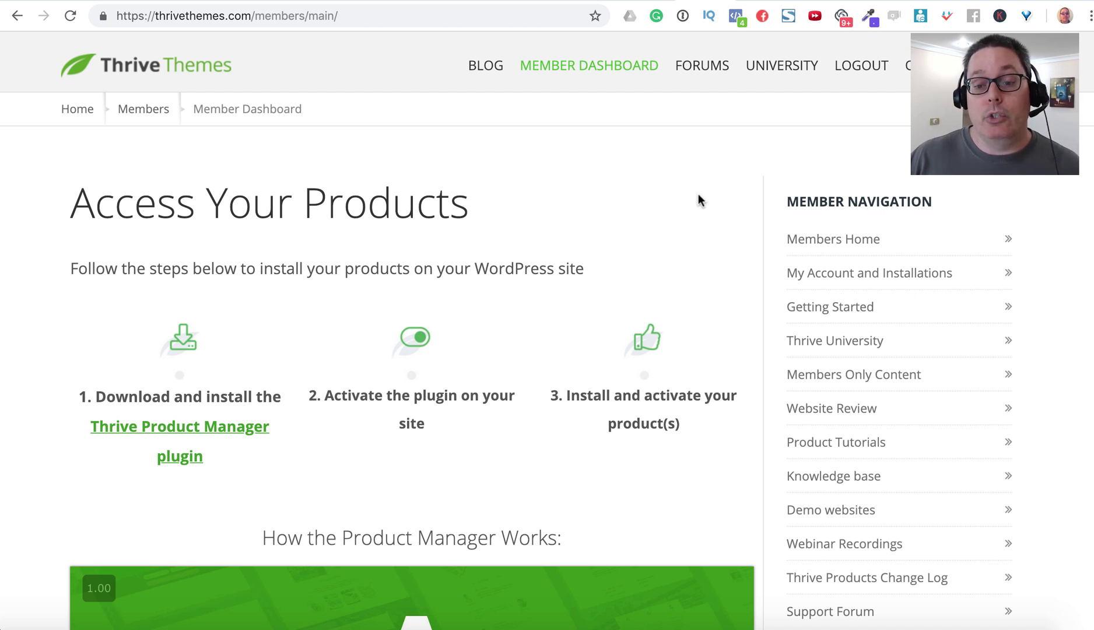
click(786, 74)
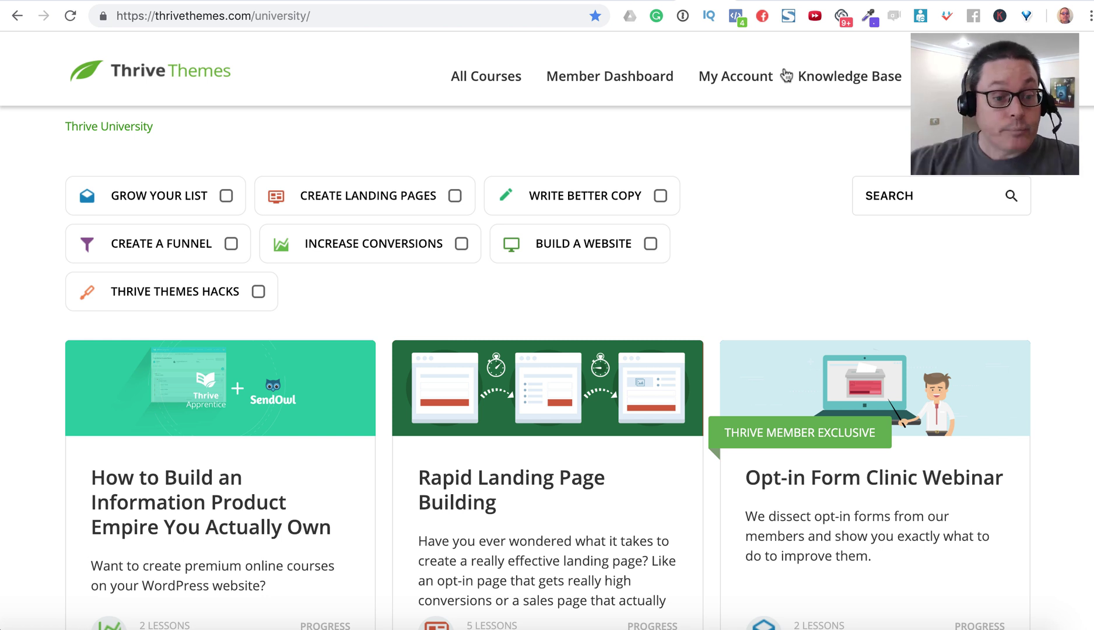
scroll(54, 447, down, 1)
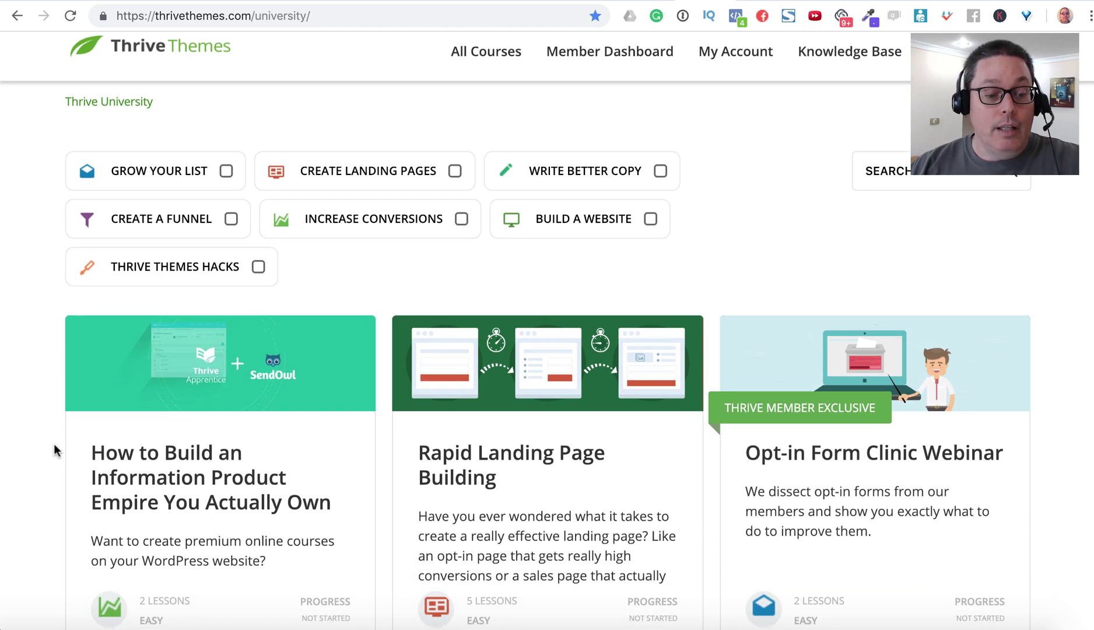
scroll(53, 446, down, 1)
scroll(491, 442, down, 2)
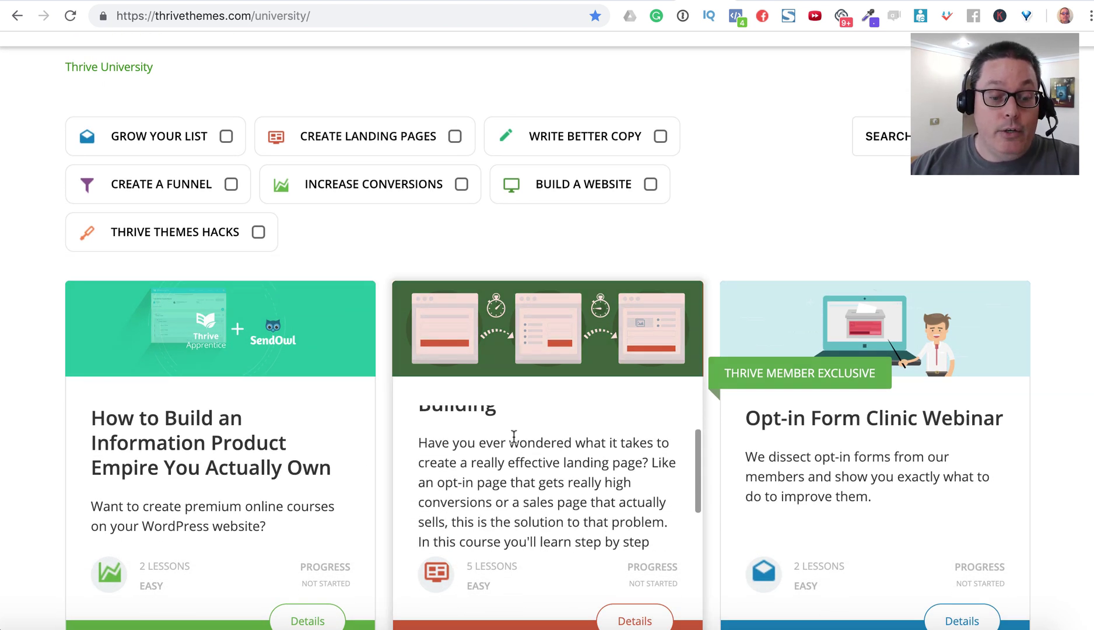
scroll(44, 469, down, 1)
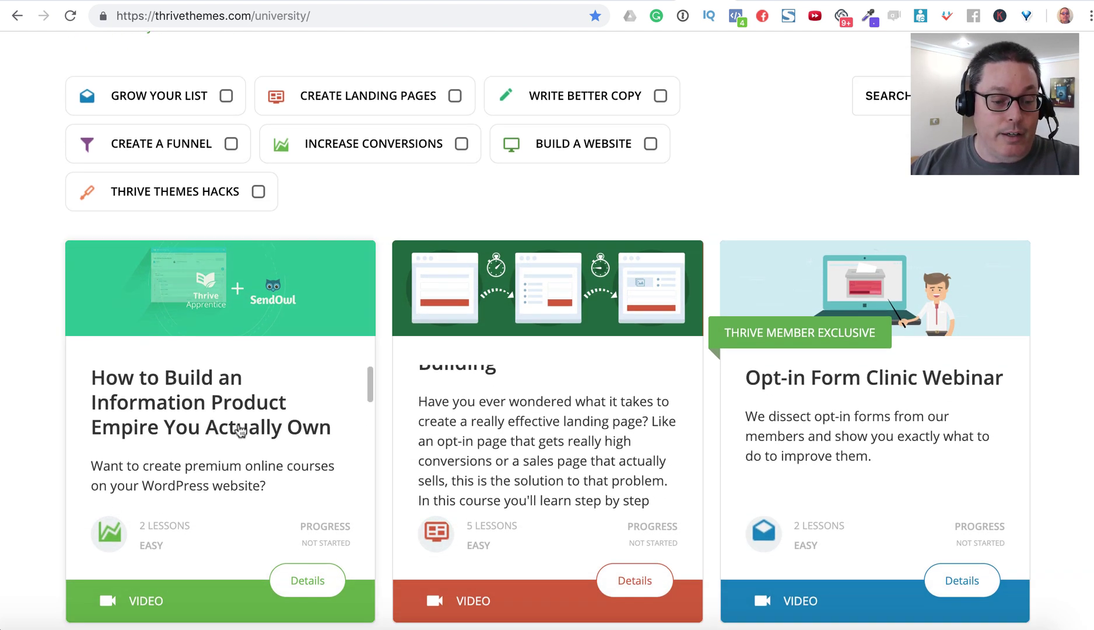
scroll(49, 460, down, 1)
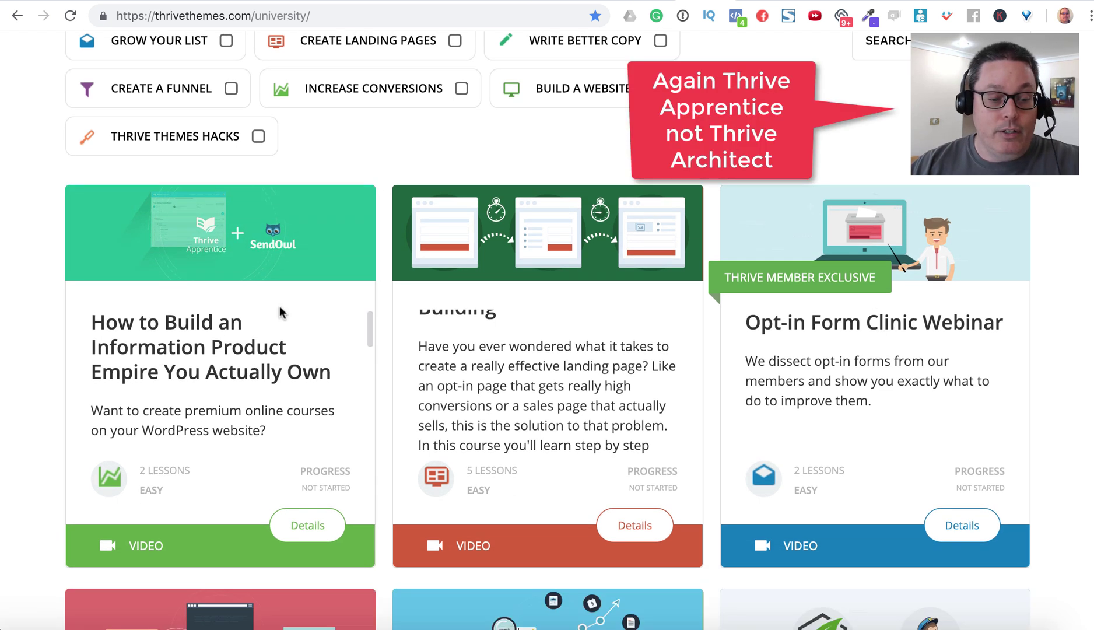
scroll(440, 357, up, 1)
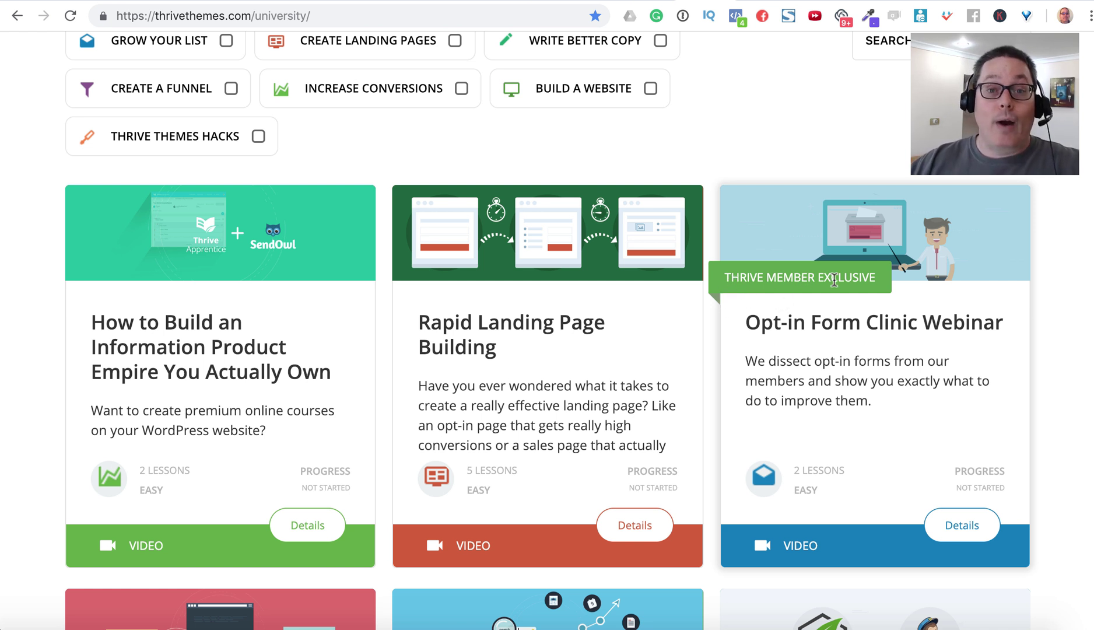
scroll(830, 361, down, 6)
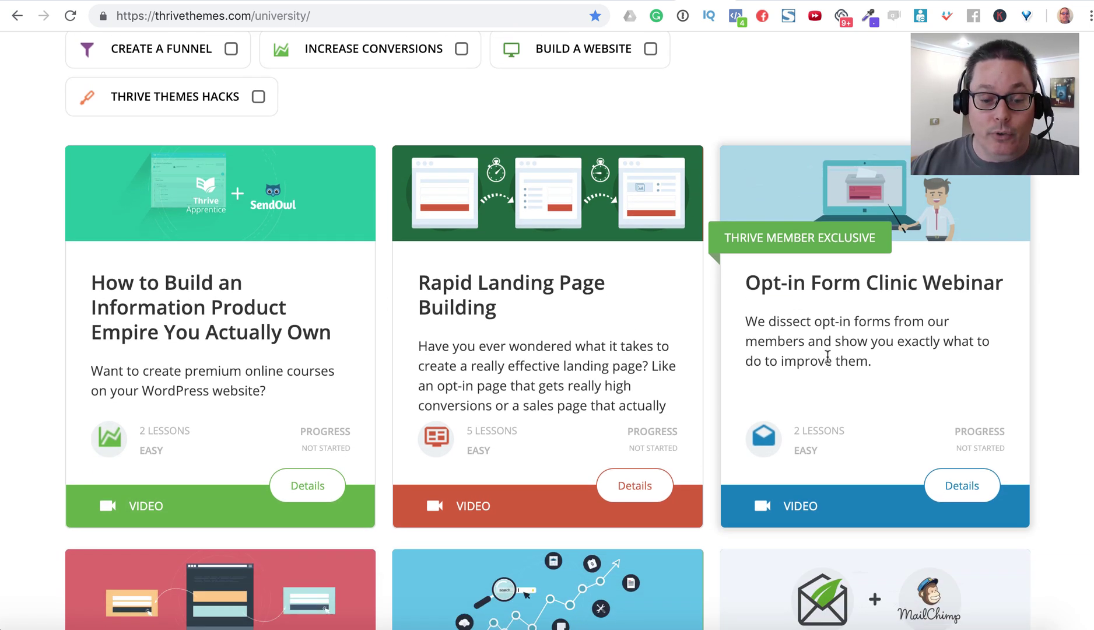
scroll(830, 360, down, 4)
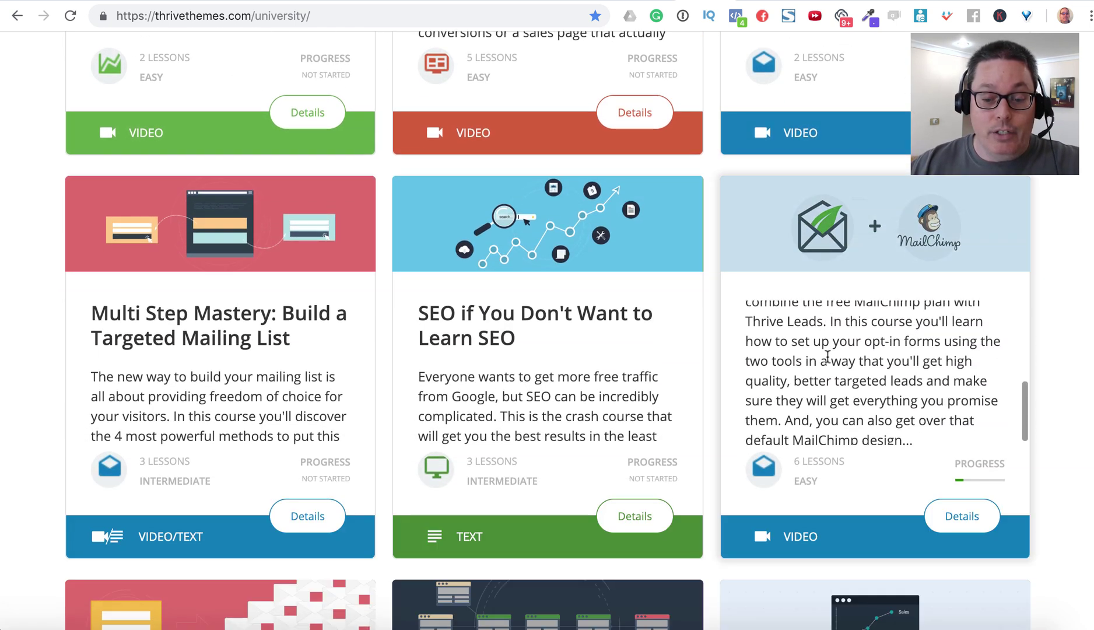
scroll(829, 357, up, 6)
scroll(828, 357, up, 7)
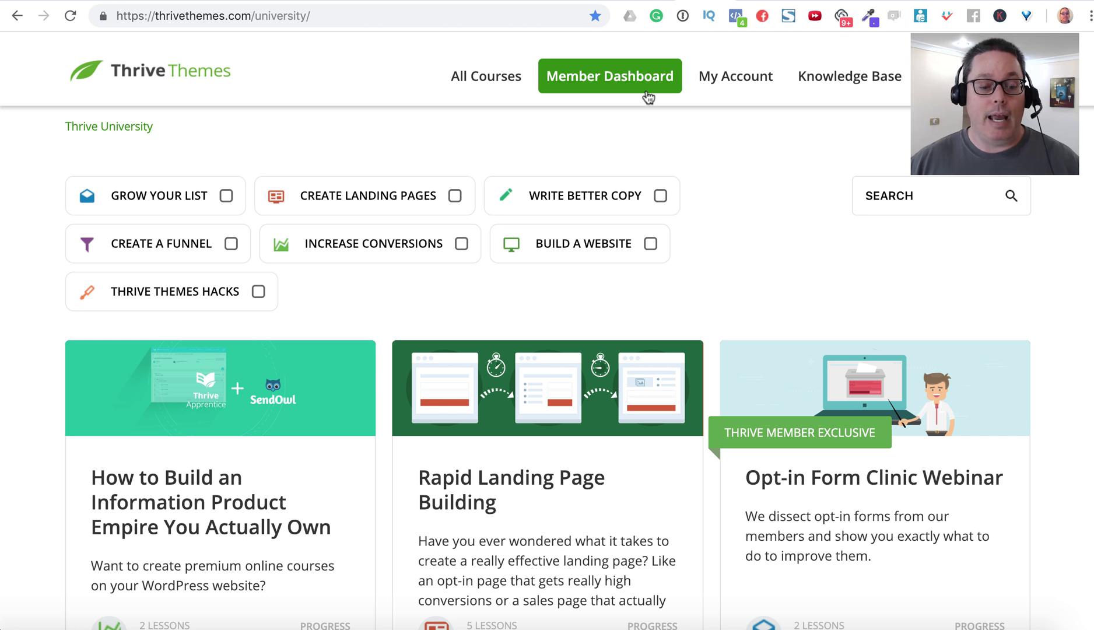
- Open My Account and Installations from the Member Dashboard and highlight the invoice amounts for FocusBlog and the yearly memberships
click(625, 76)
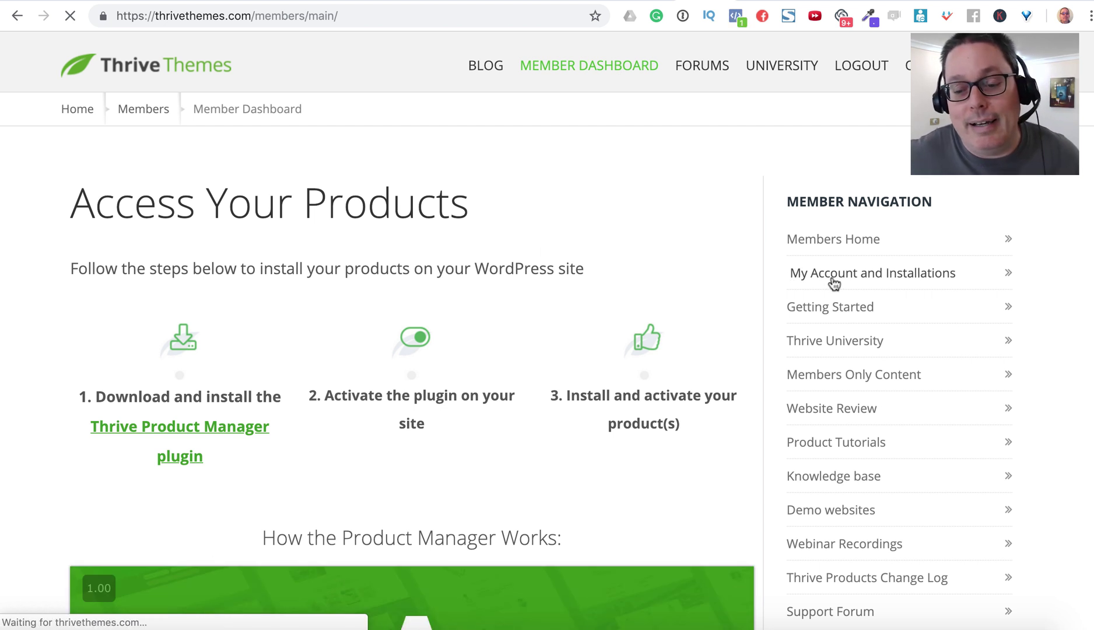
click(834, 283)
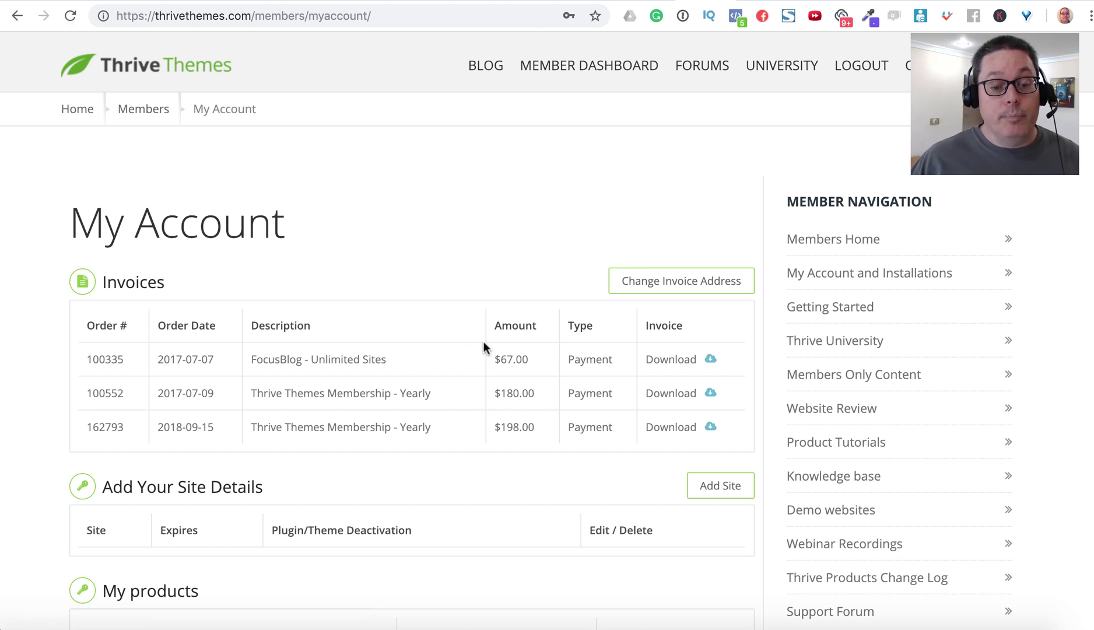
triple_click(508, 358)
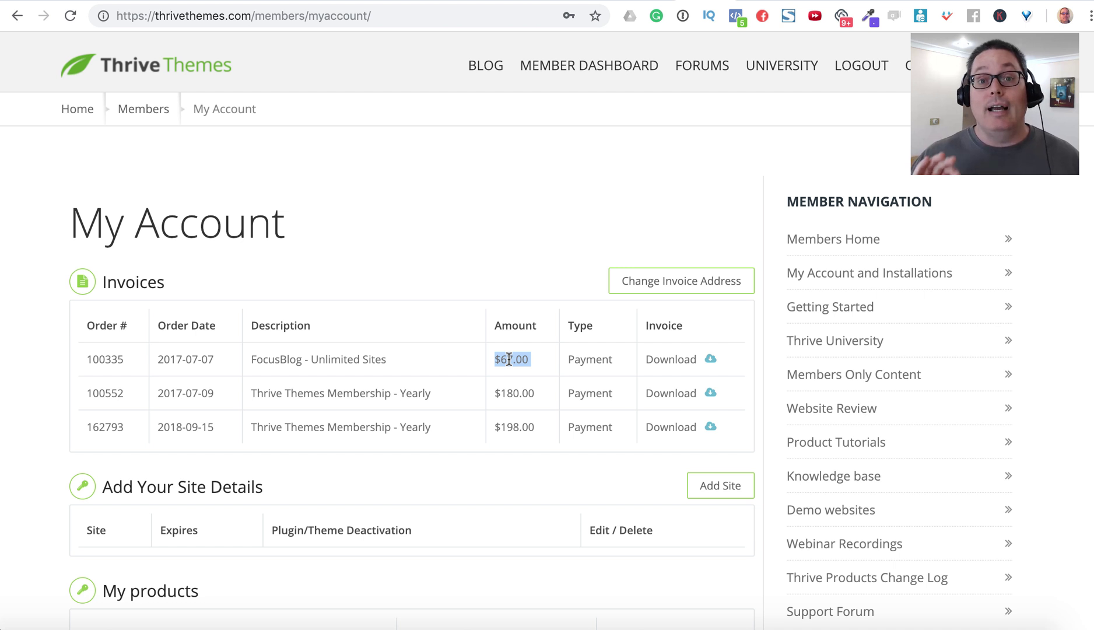
click(391, 358)
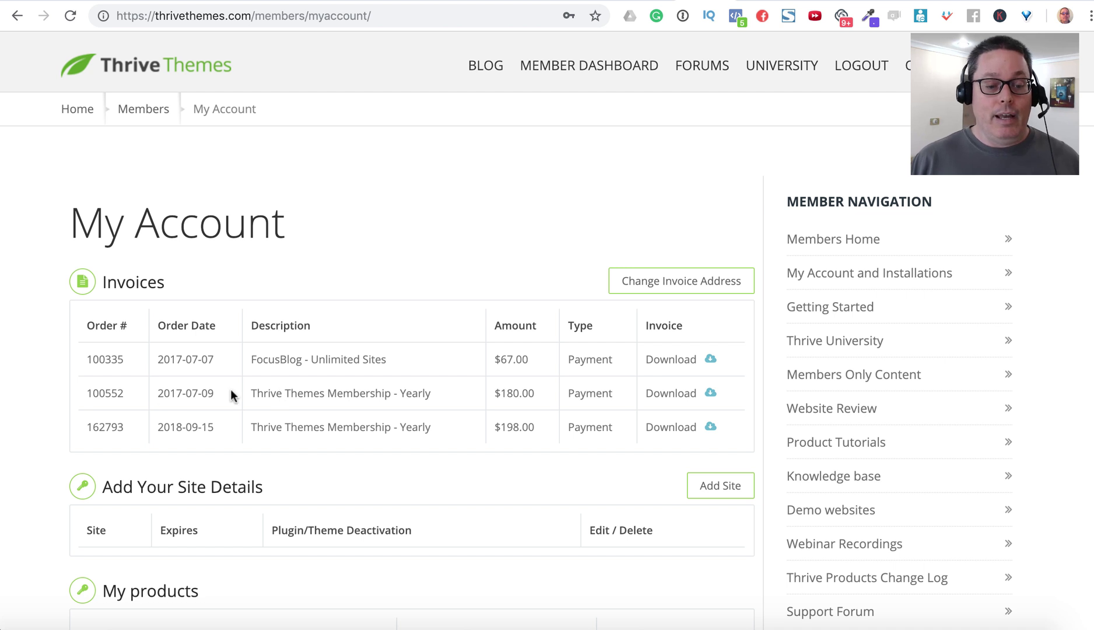
double_click(500, 392)
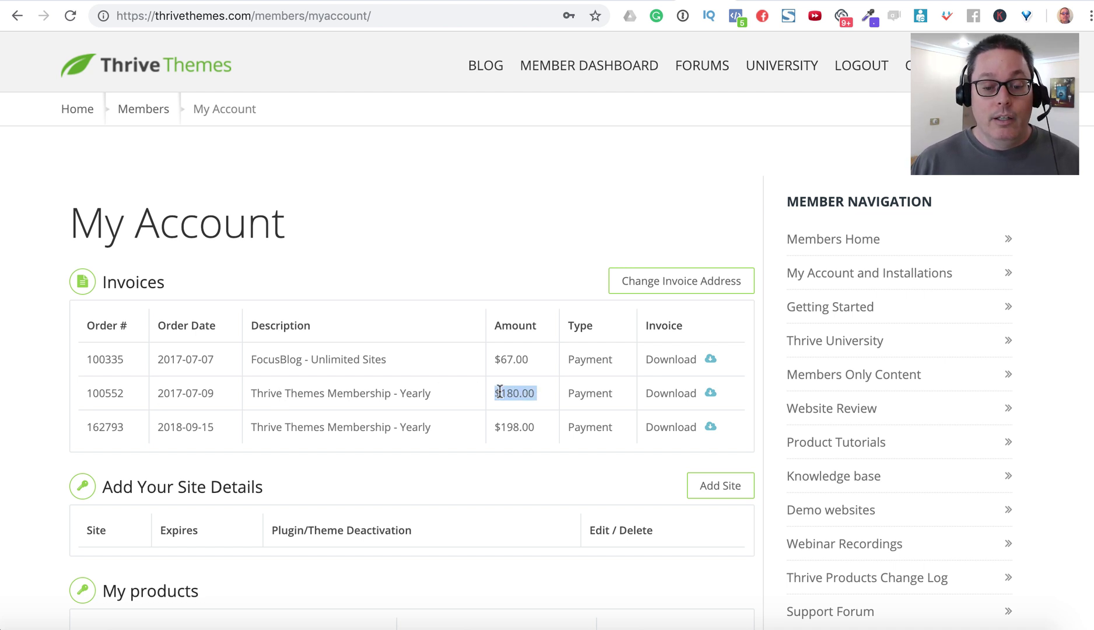
click(432, 407)
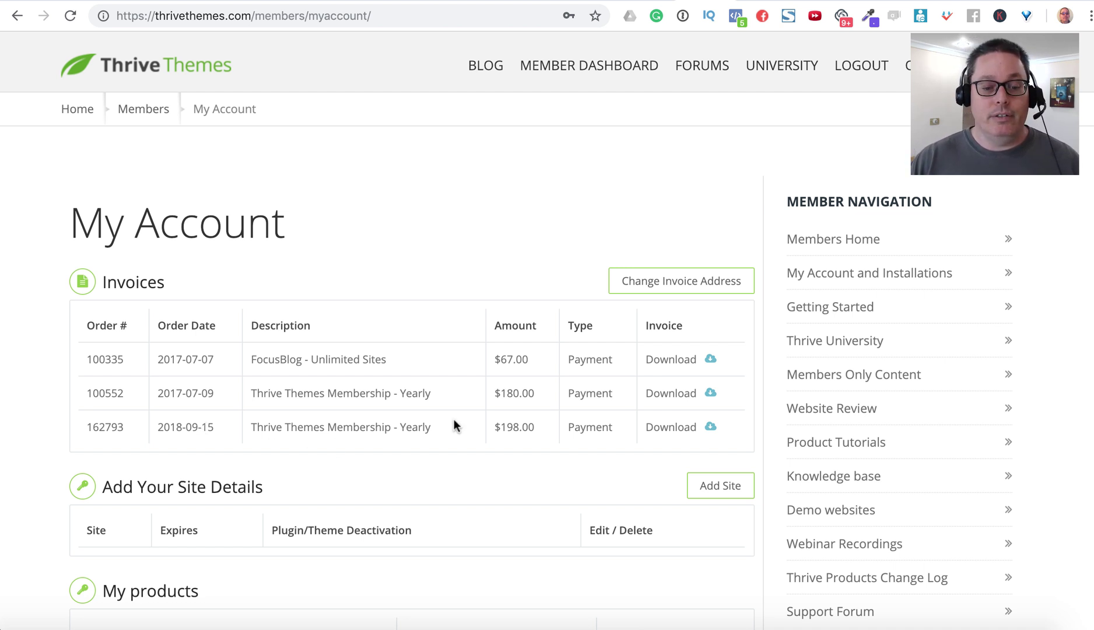
drag(496, 427, 536, 431)
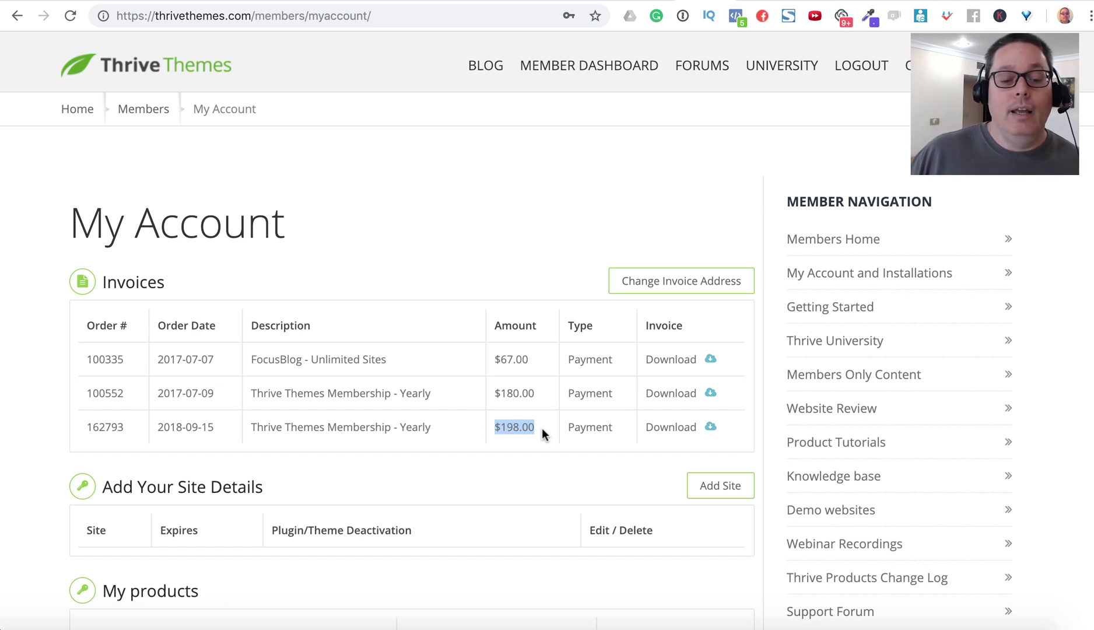
drag(530, 361, 498, 364)
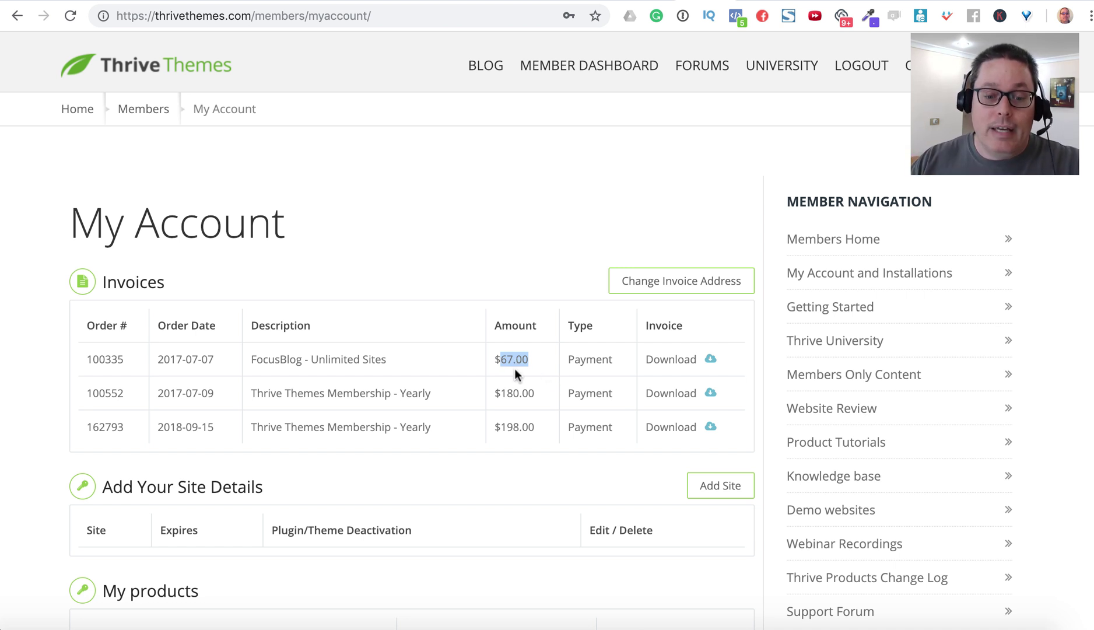
triple_click(519, 424)
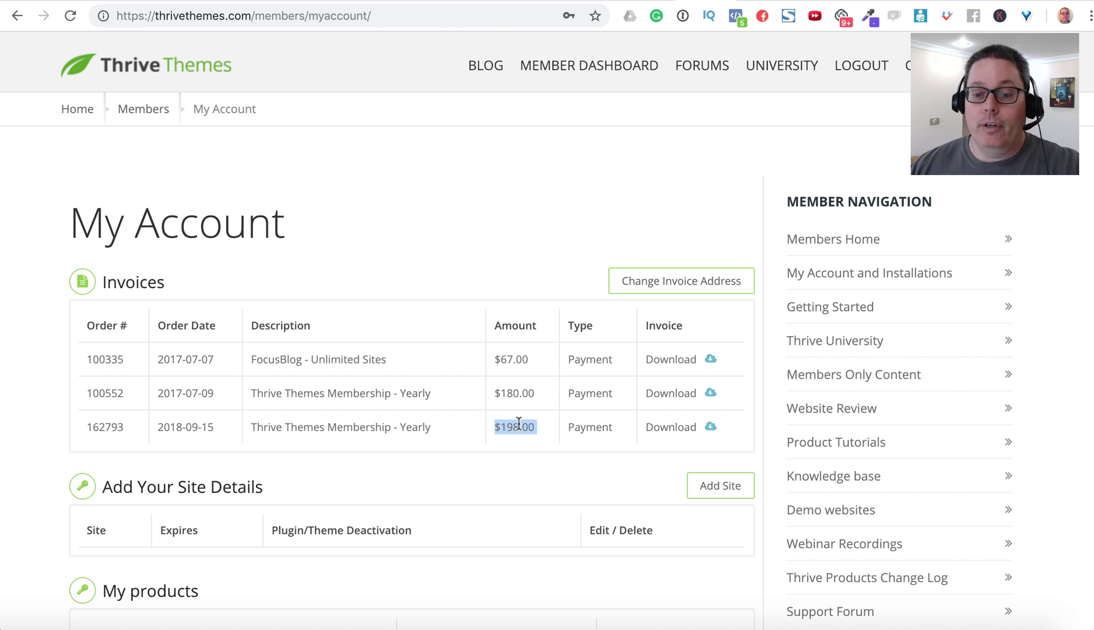
- Open the Thrive Themes demo websites, look through the available themes and load the Ignition demo
scroll(906, 469, down, 1)
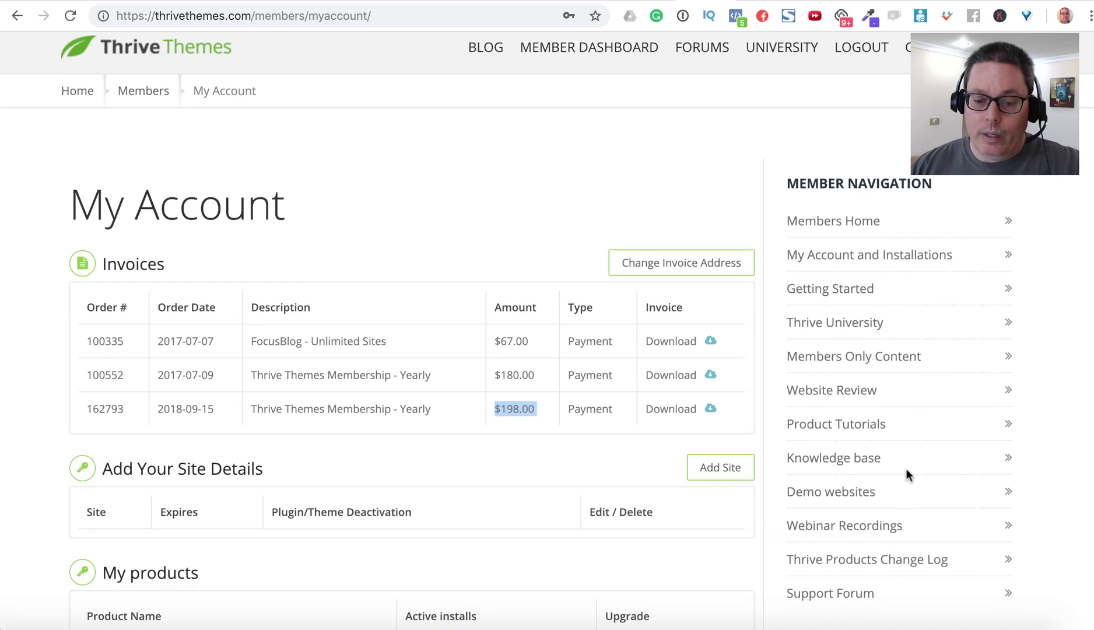
click(826, 494)
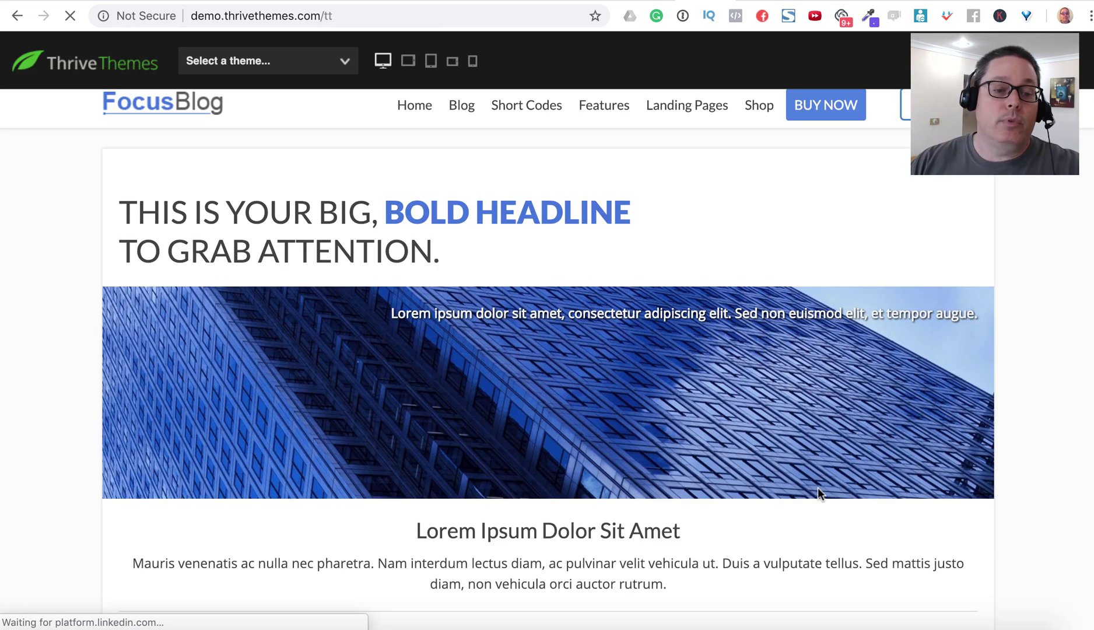
click(345, 61)
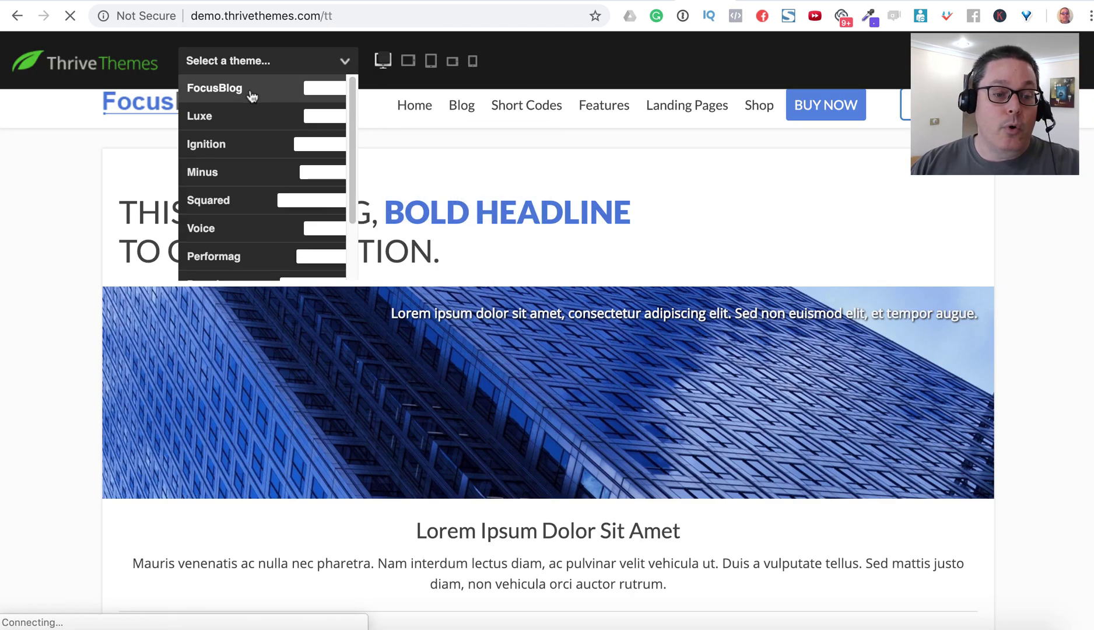
scroll(242, 116, down, 2)
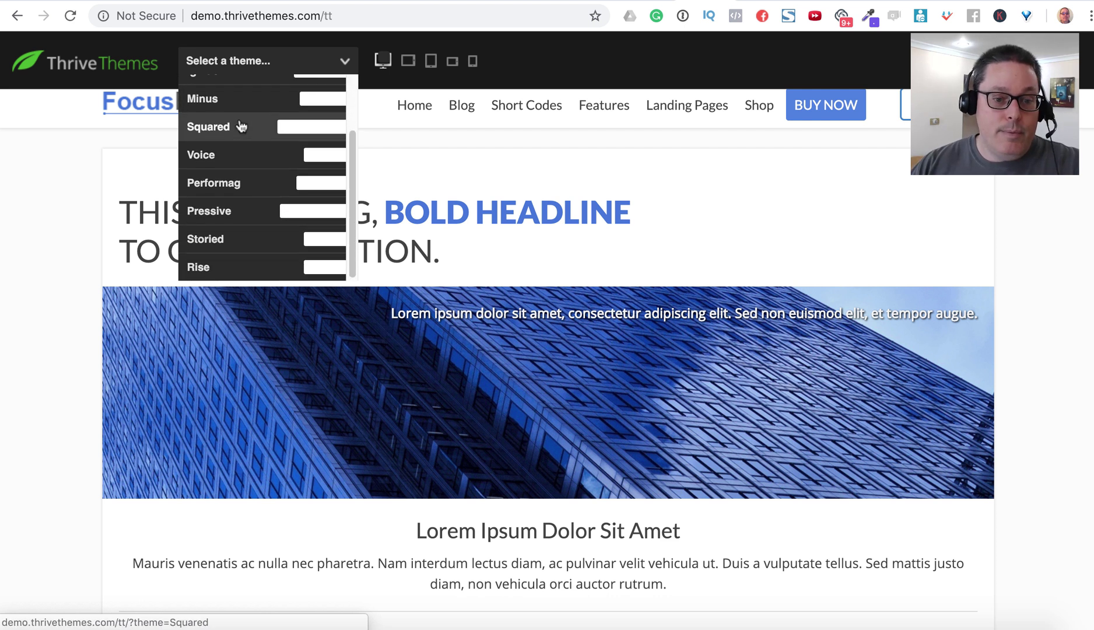
scroll(242, 126, up, 2)
click(225, 143)
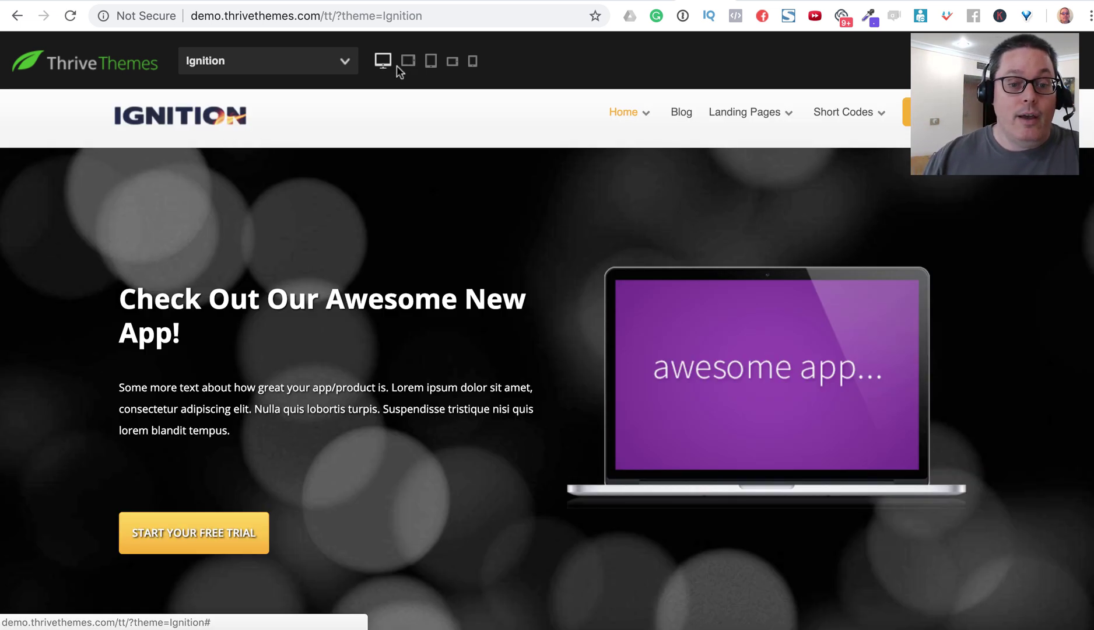
- Preview the Ignition demo in tablet landscape and phone portrait sizes, checking the phone layout's navigation menu
click(409, 62)
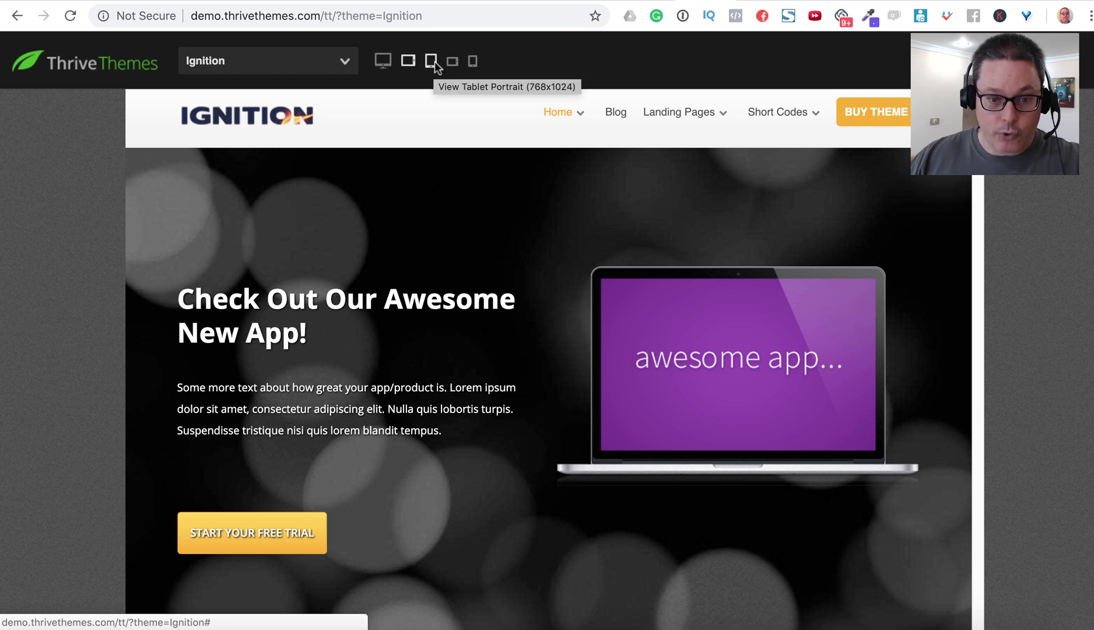
click(474, 62)
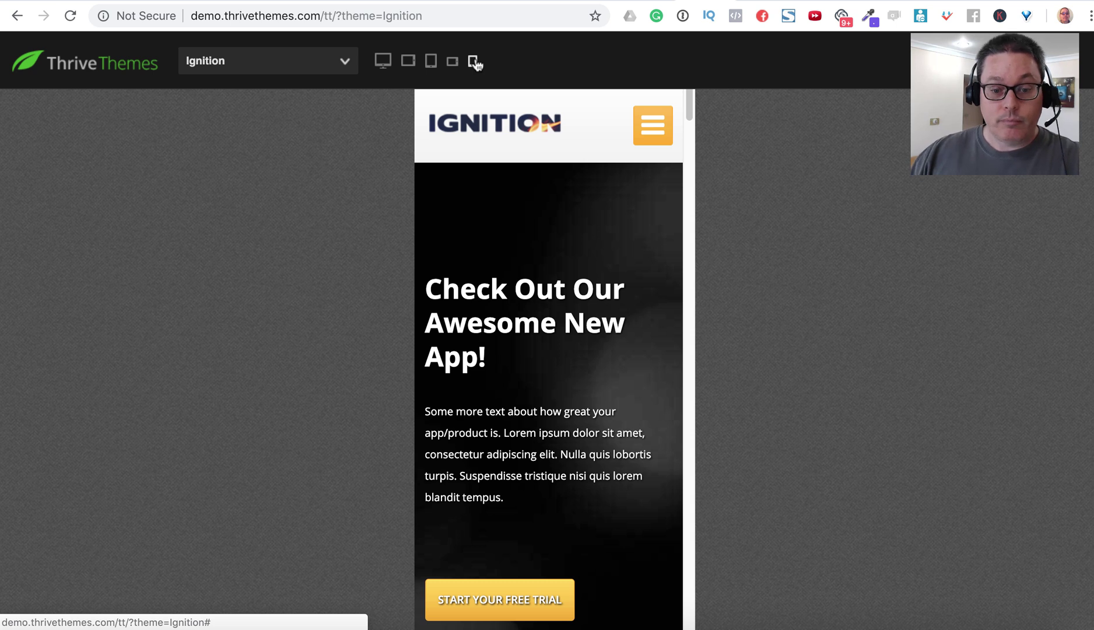
scroll(577, 291, down, 4)
scroll(576, 332, up, 4)
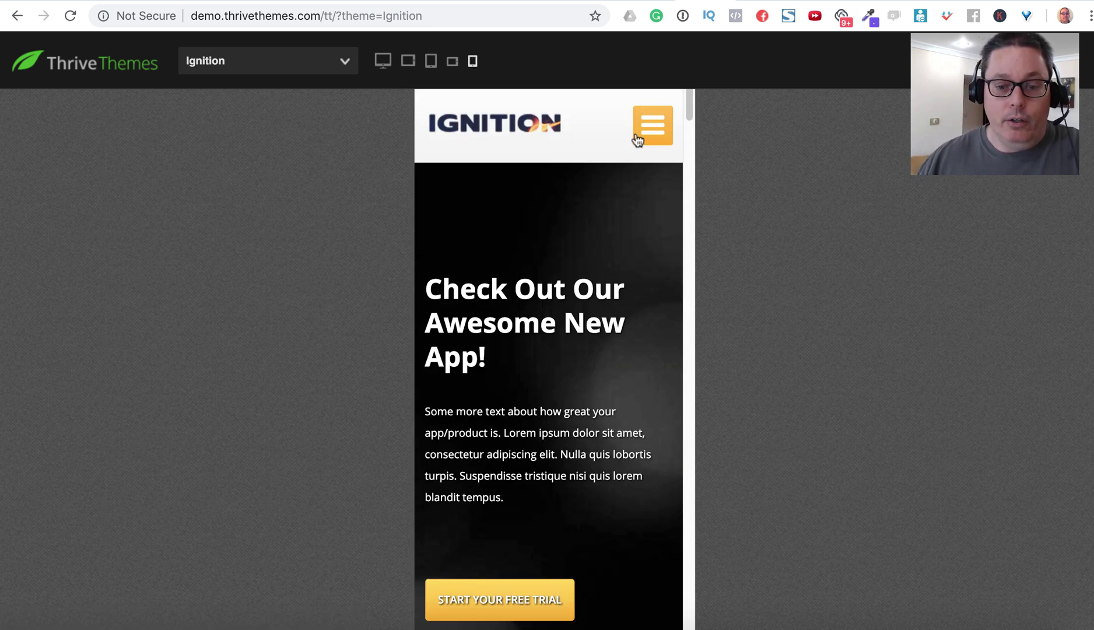
click(654, 130)
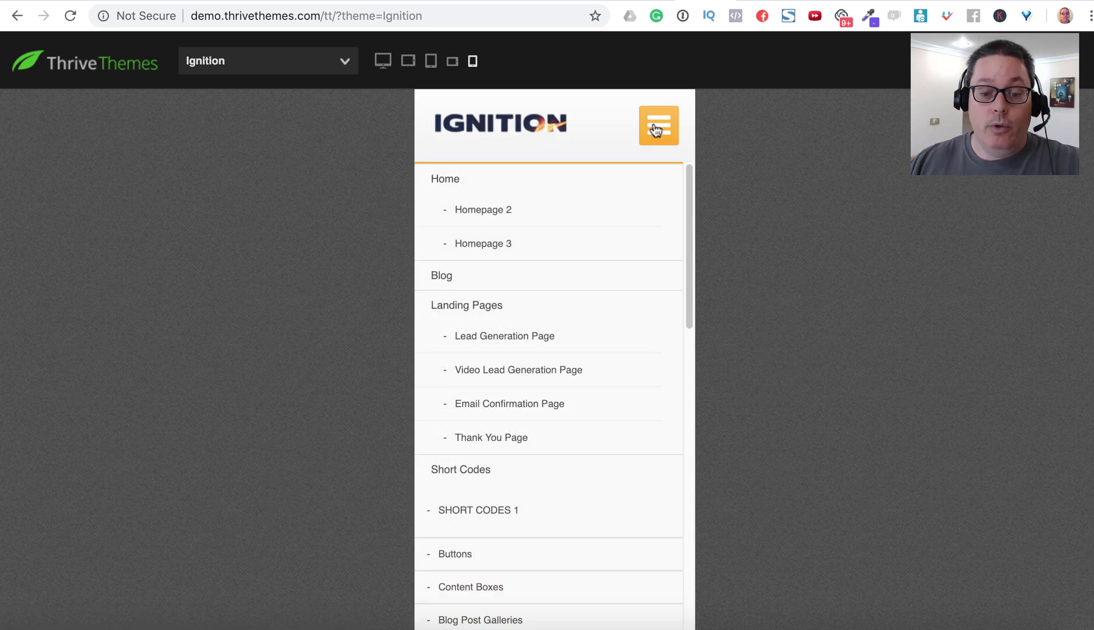
click(656, 129)
- Review the Ignition phone layout down to the testimonials and return to the My Account page
scroll(585, 507, down, 10)
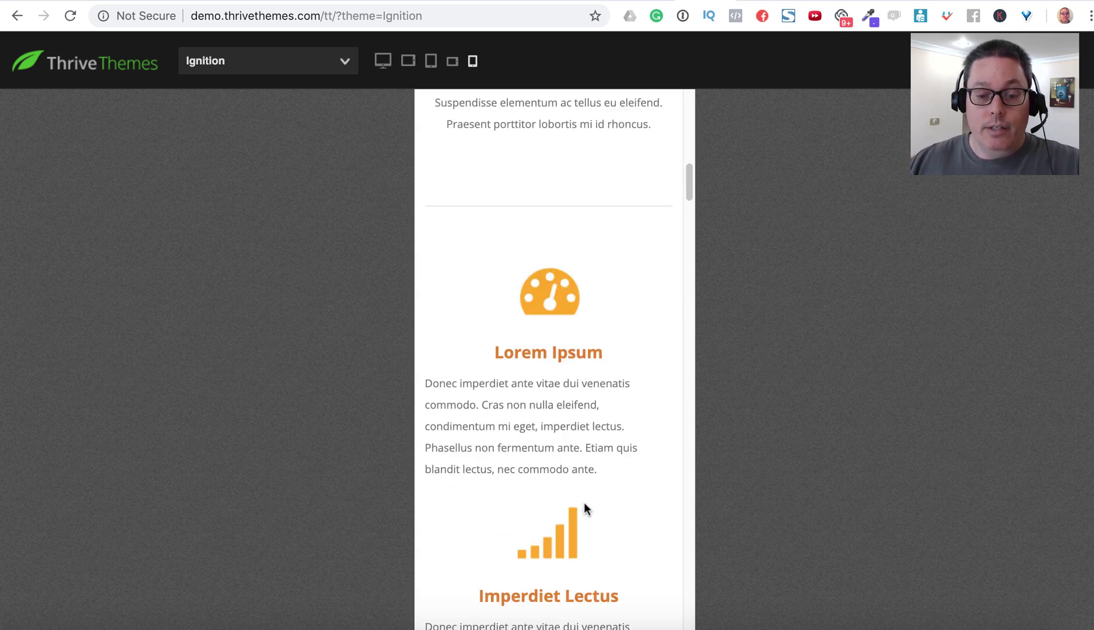
scroll(584, 505, down, 20)
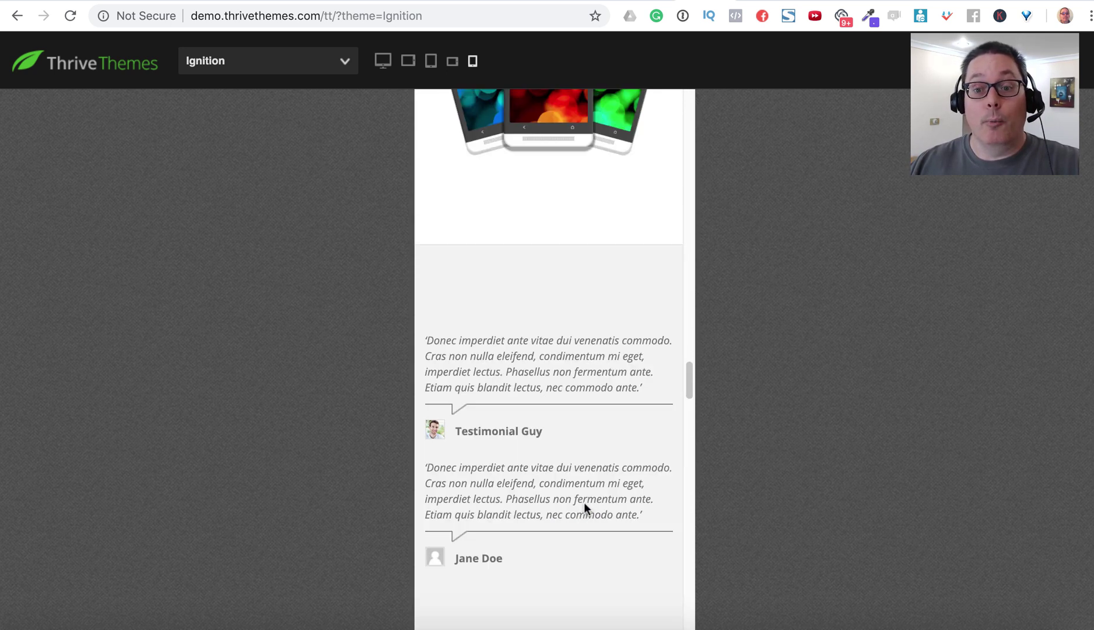
scroll(584, 502, up, 20)
click(18, 15)
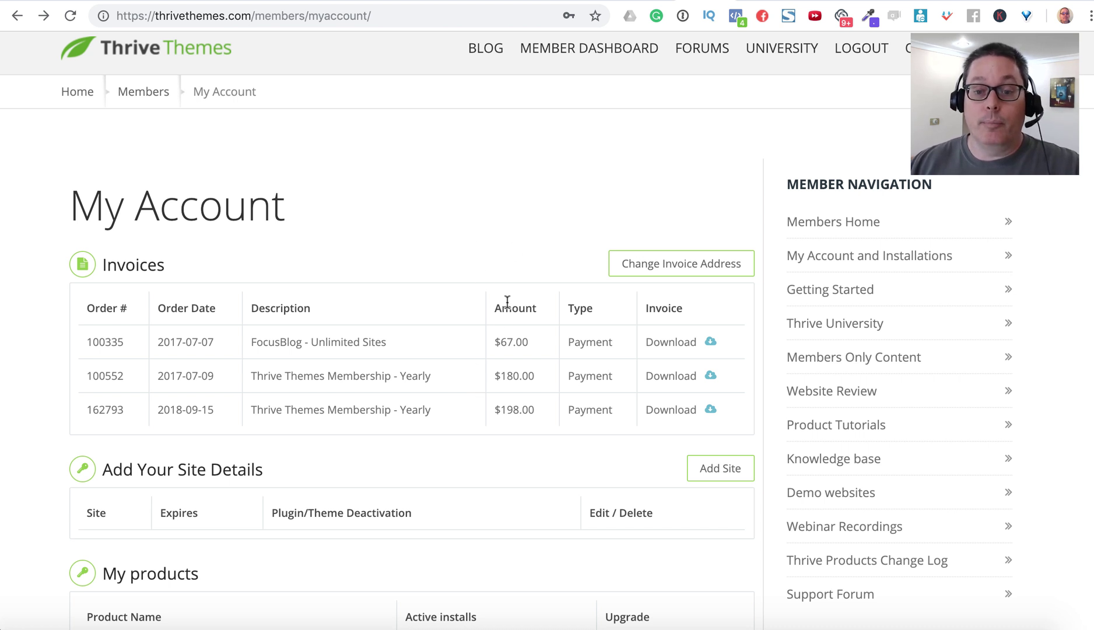
- Look through the example sites 30minutemarketing.net and internetmarketingmistakes.net, and examine the monthly and yearly offers on the newsletter membership sales page
key(ctrl+Tab)
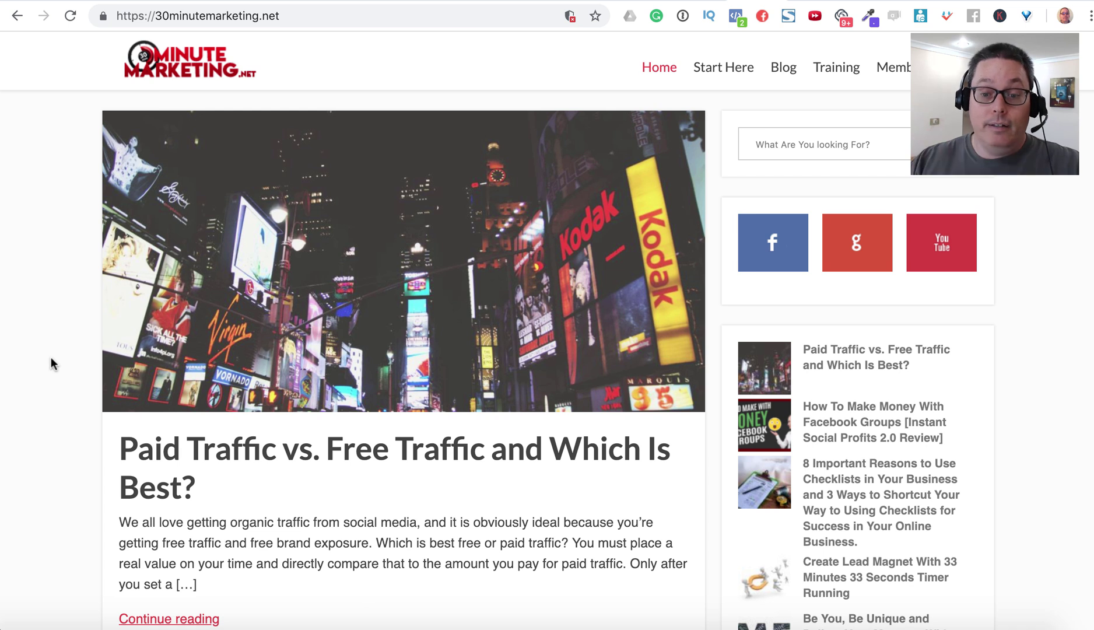
key(ctrl+Tab)
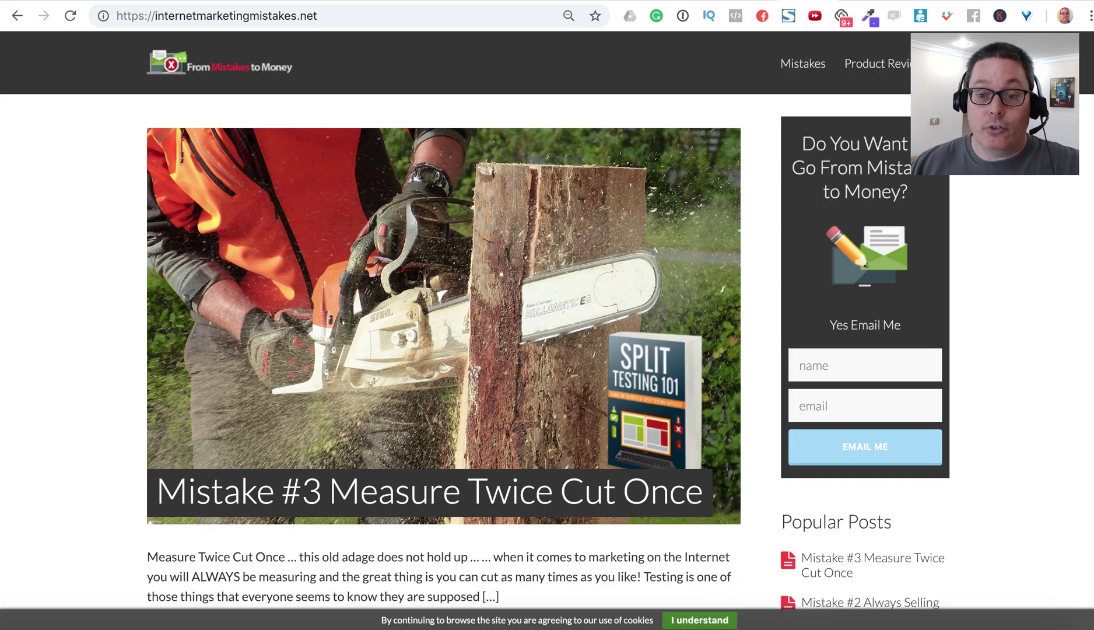
key(ctrl+Tab)
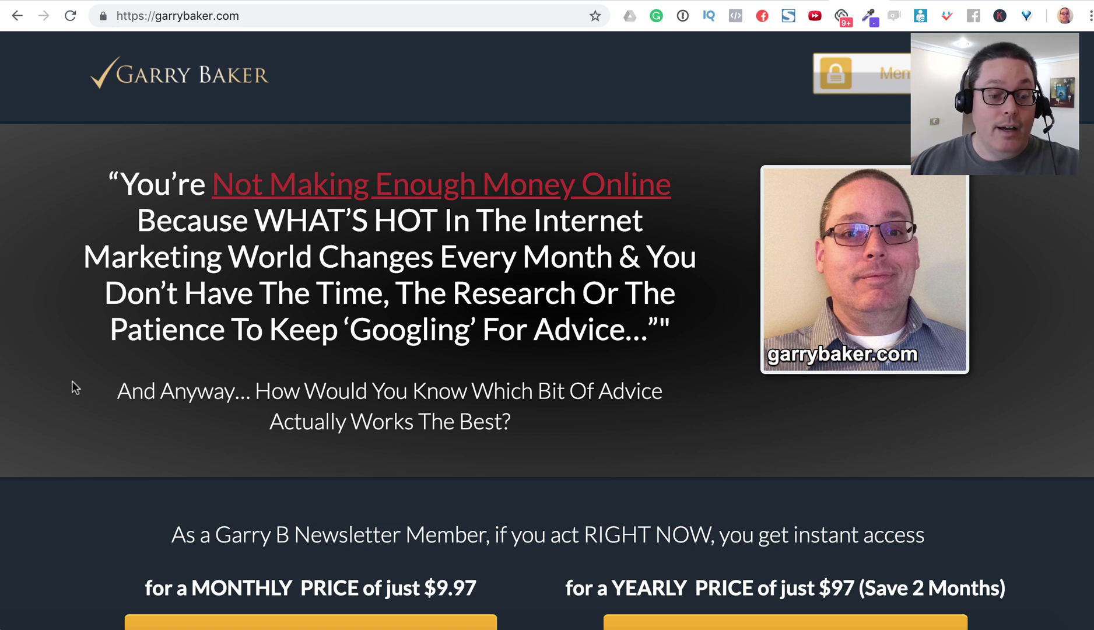
scroll(72, 382, down, 2)
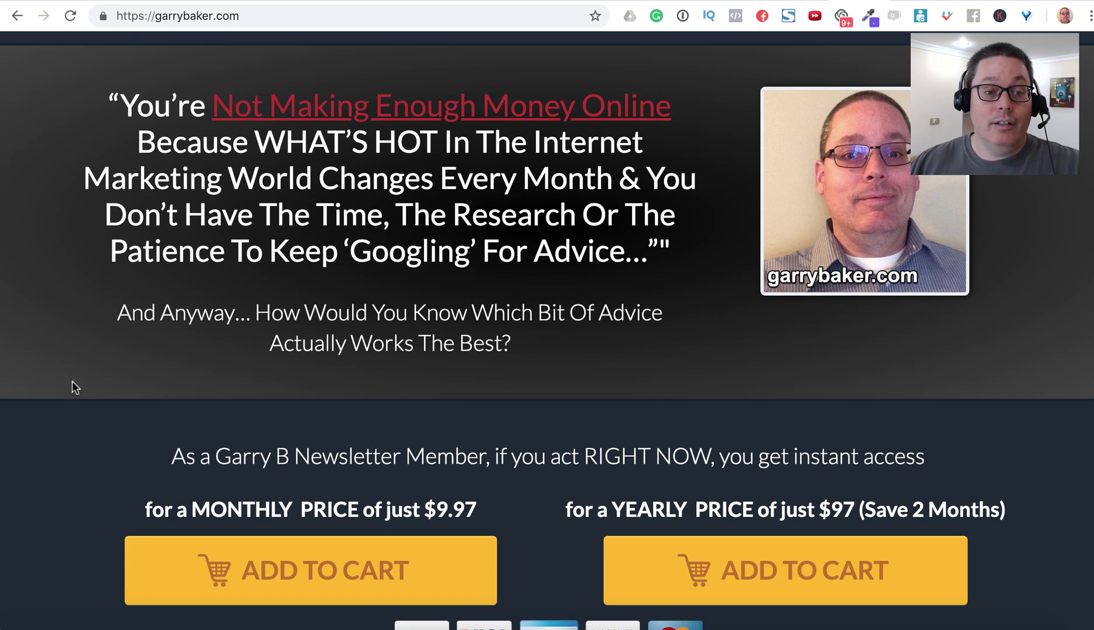
scroll(73, 382, up, 1)
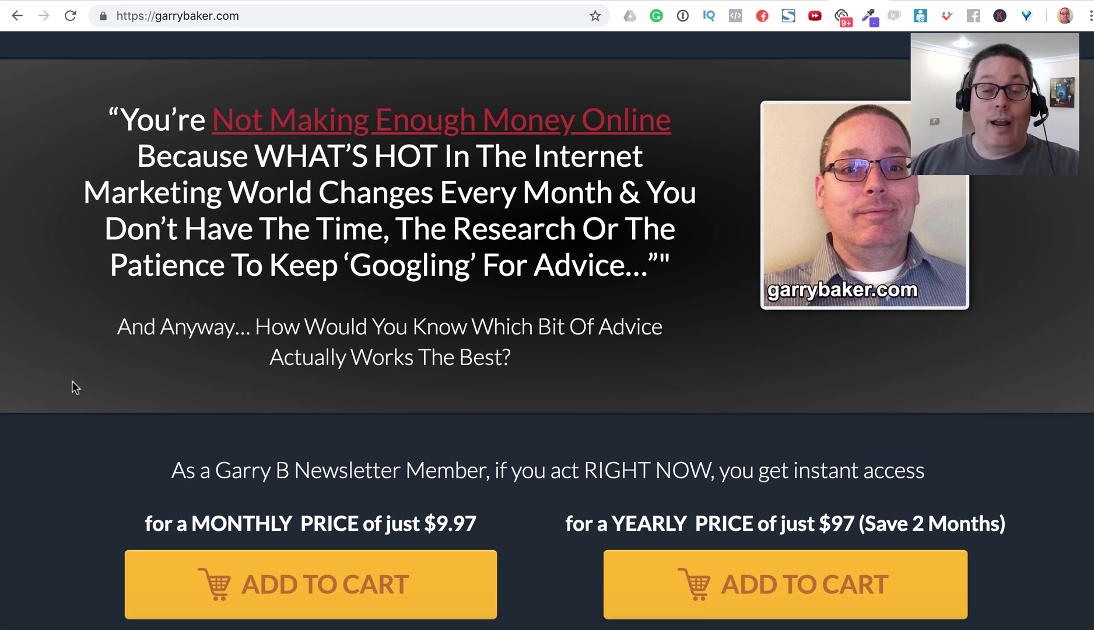
scroll(73, 382, down, 9)
scroll(72, 381, up, 10)
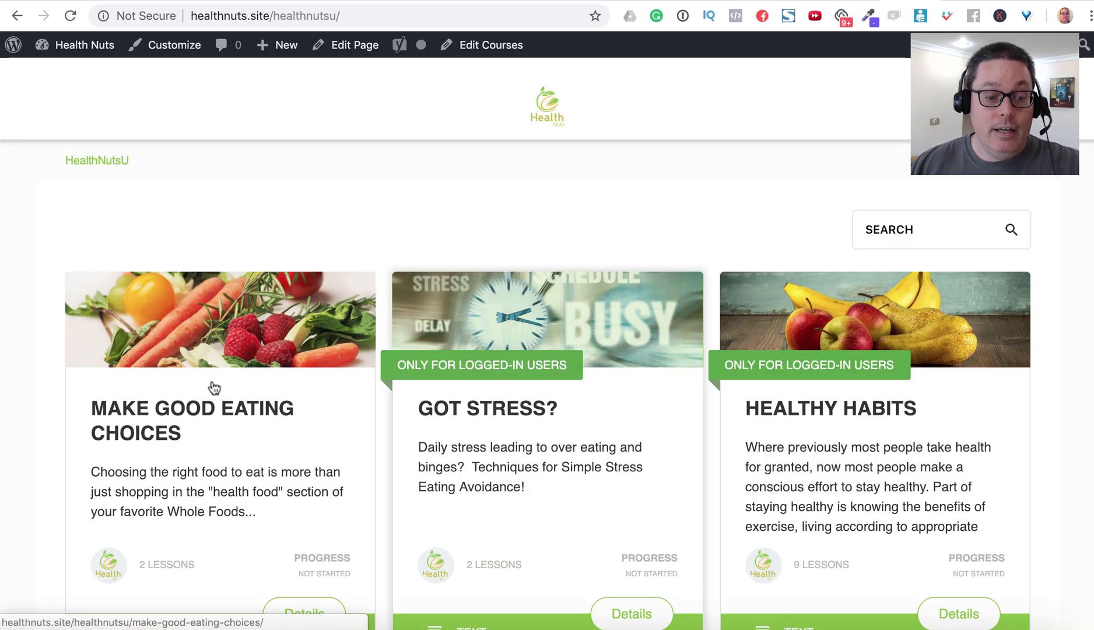
- Leave the HealthNutsU course page and start a new post in the Health Nuts WordPress admin
click(551, 118)
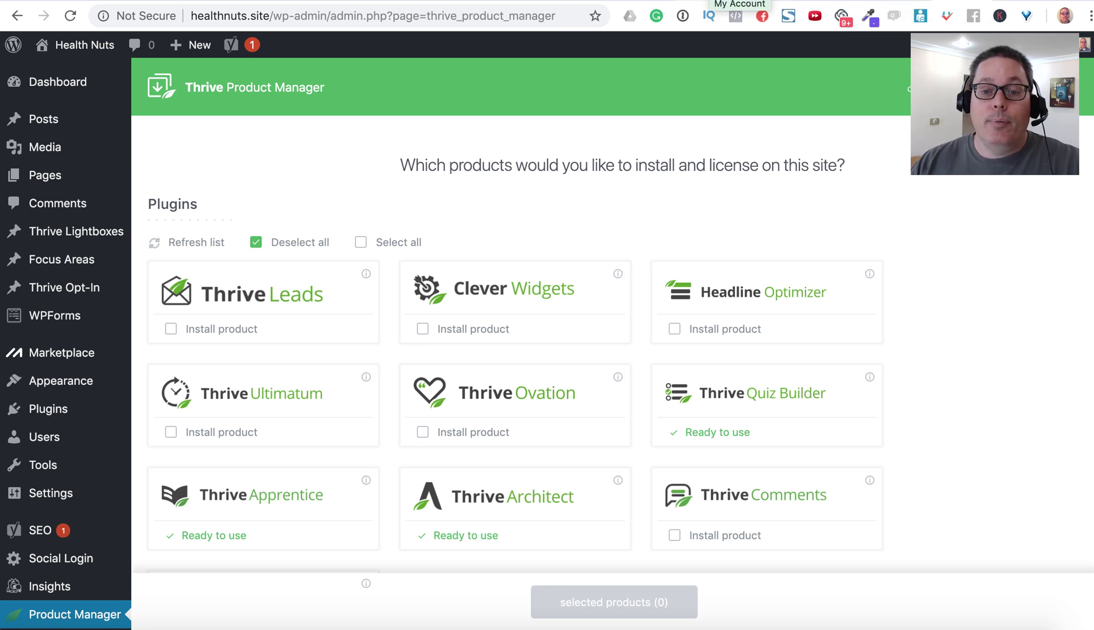
click(934, 1)
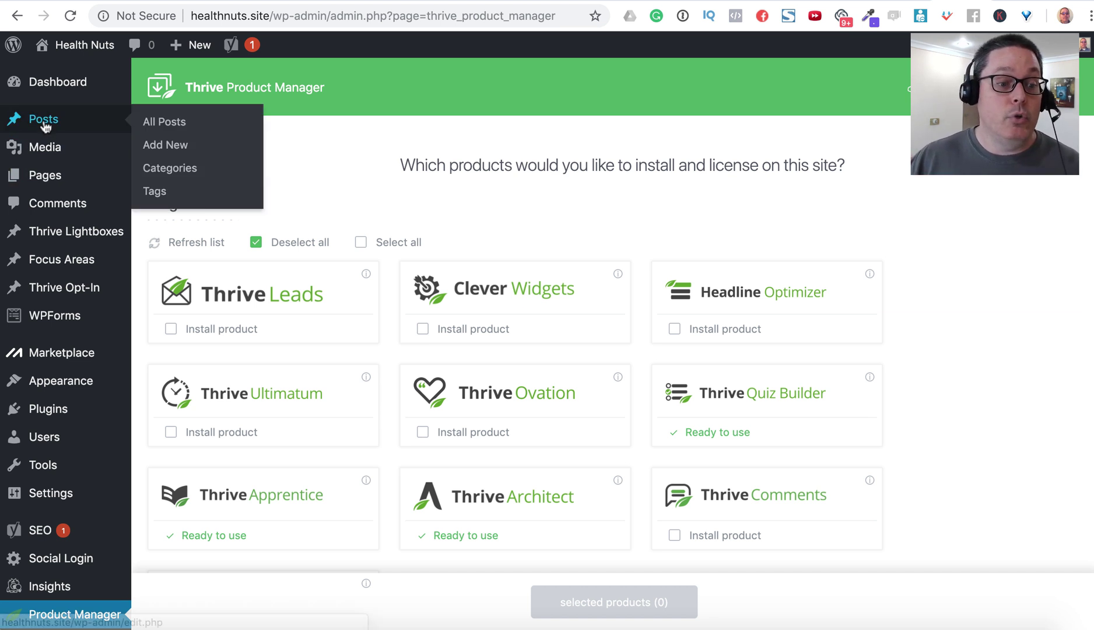
mouse_move(53, 119)
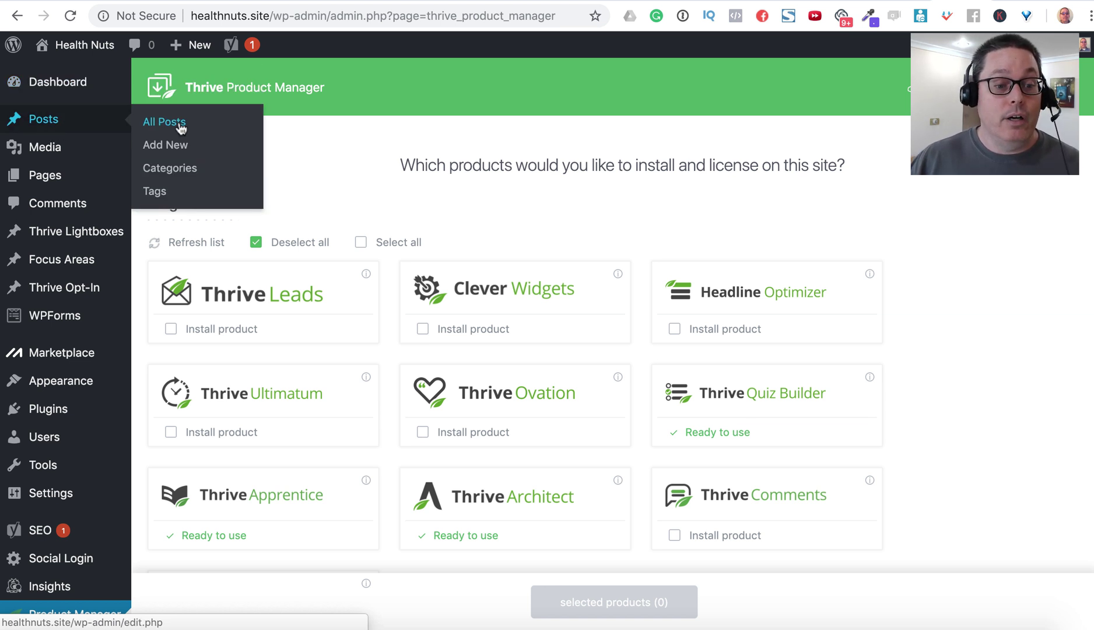
click(175, 146)
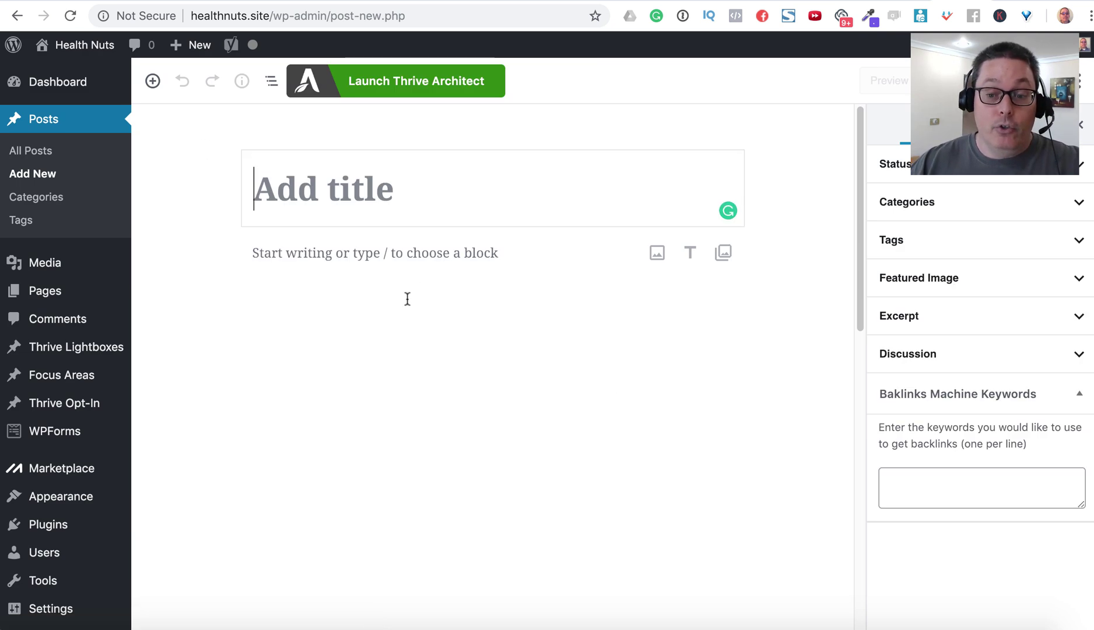
- Launch Thrive Architect for the new post and insert a text element beneath the Auto Draft title
scroll(407, 298, down, 2)
scroll(407, 299, up, 2)
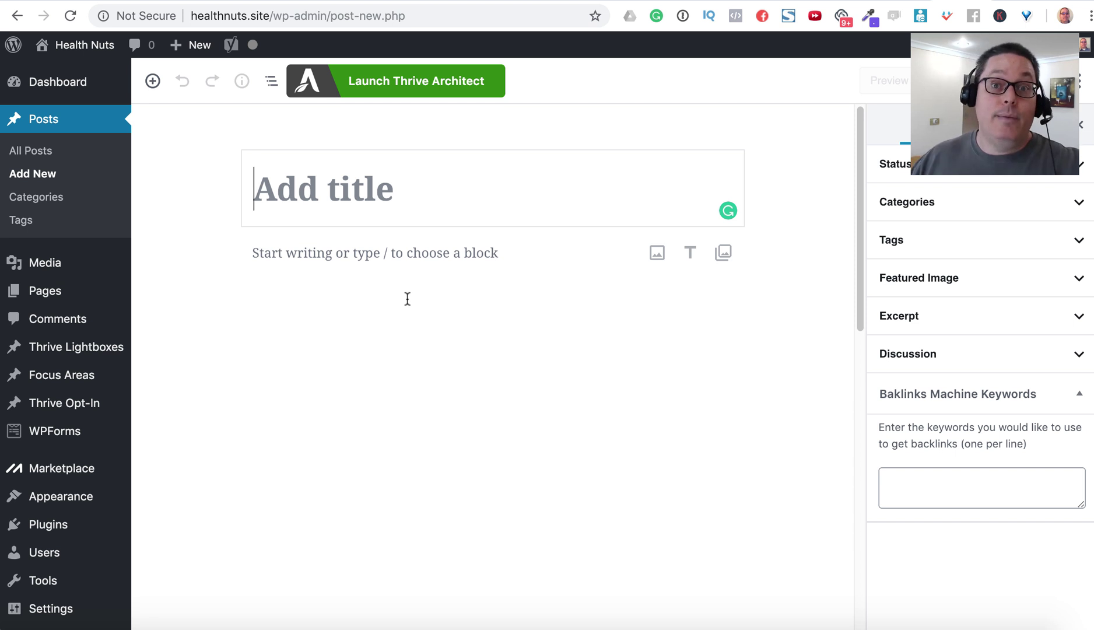
scroll(572, 298, down, 3)
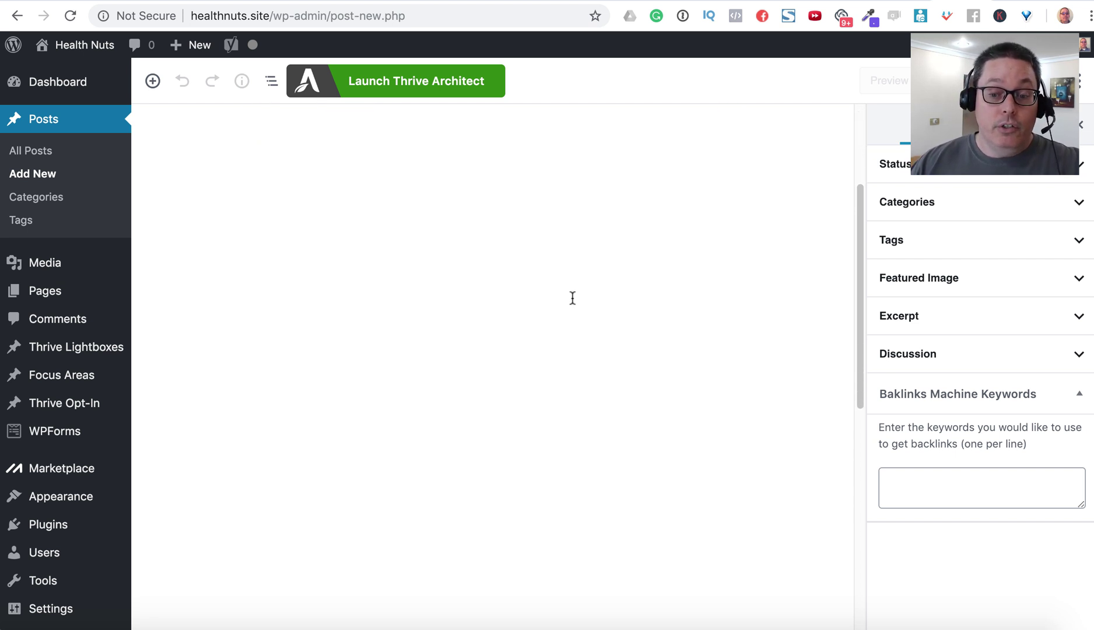
scroll(572, 298, up, 3)
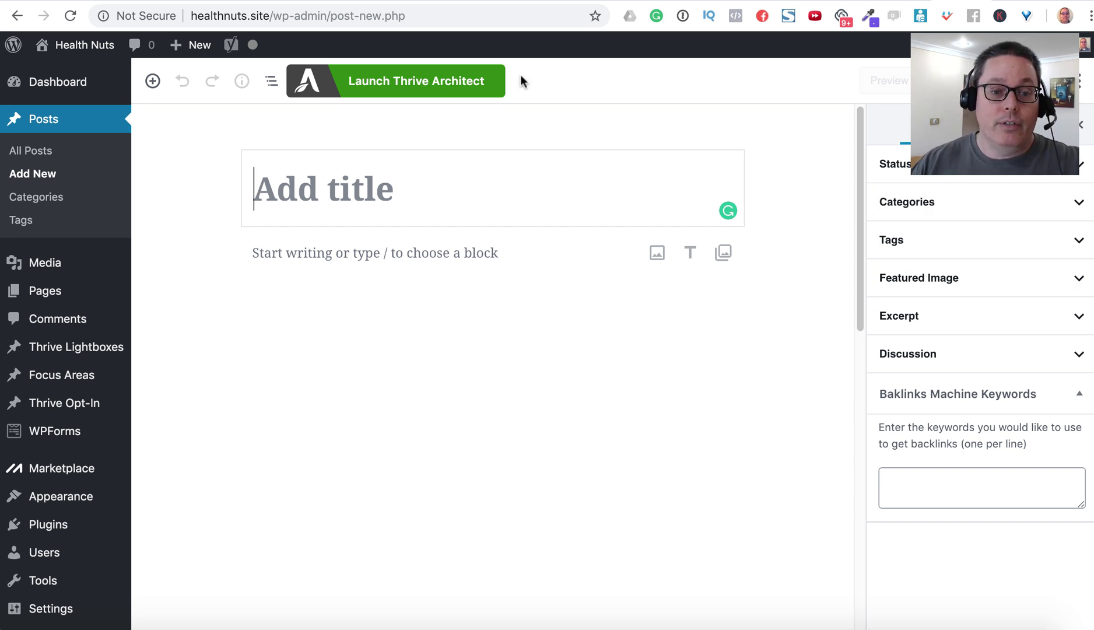
click(431, 93)
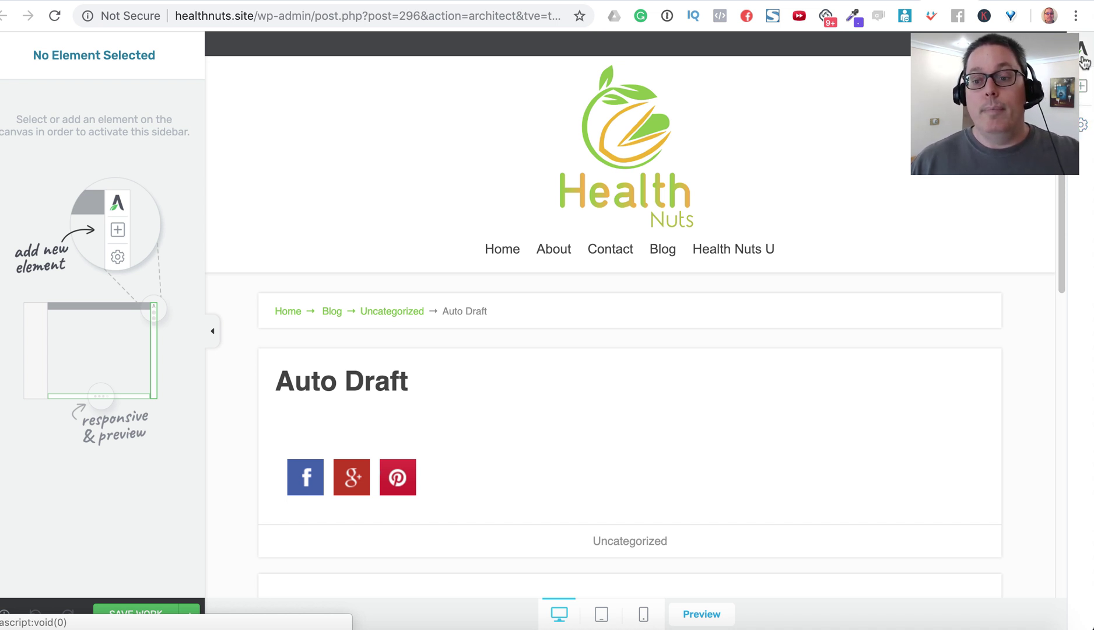
click(1083, 88)
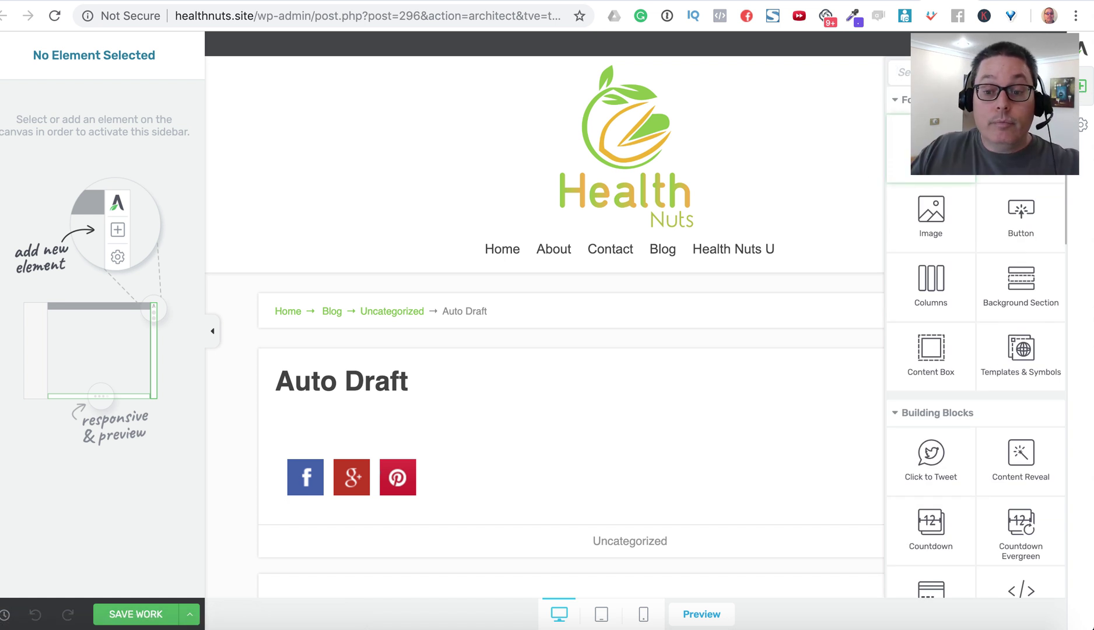
drag(931, 146, 335, 420)
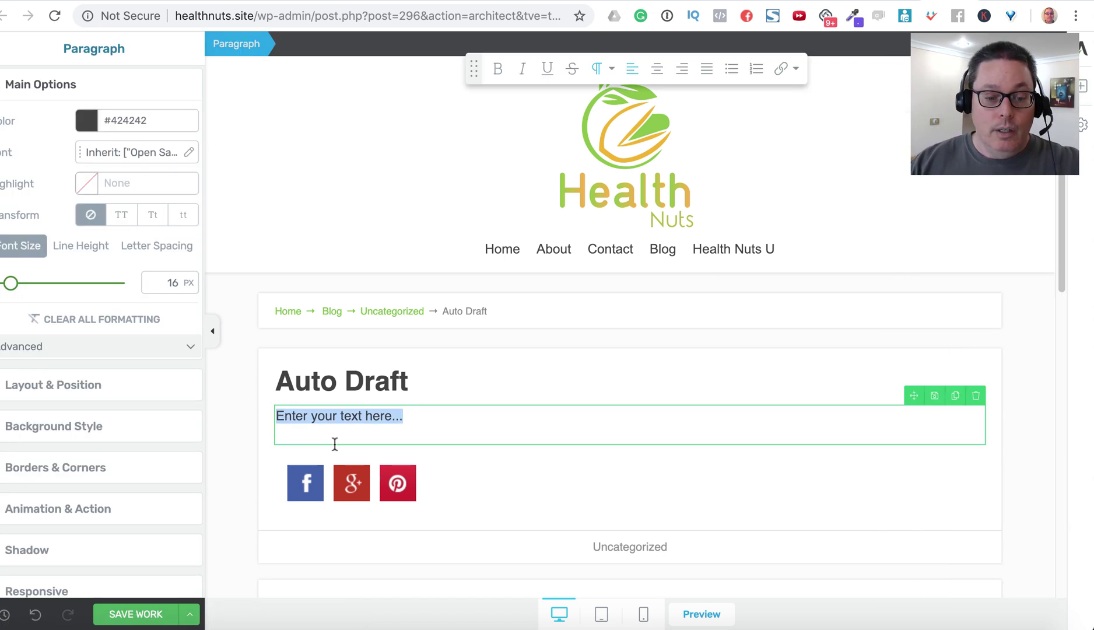